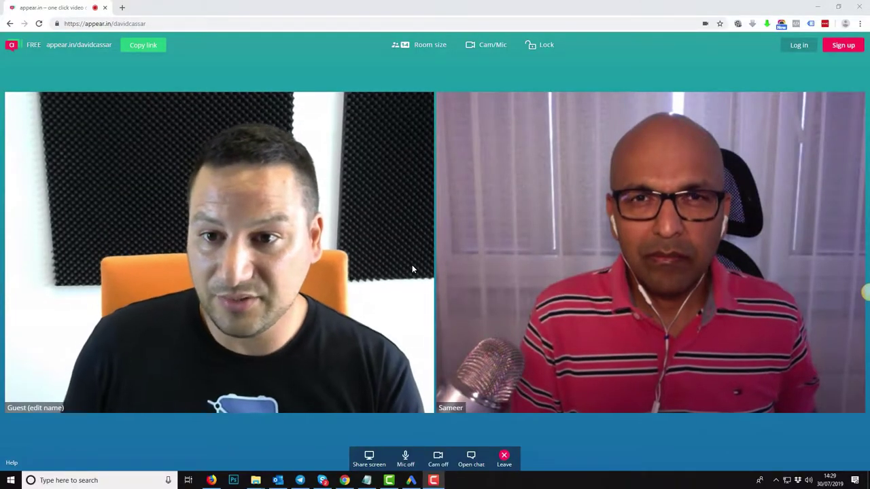
# Switch to the PPCkit page with the new search campaign form.
pyautogui.moveTo(458, 273)
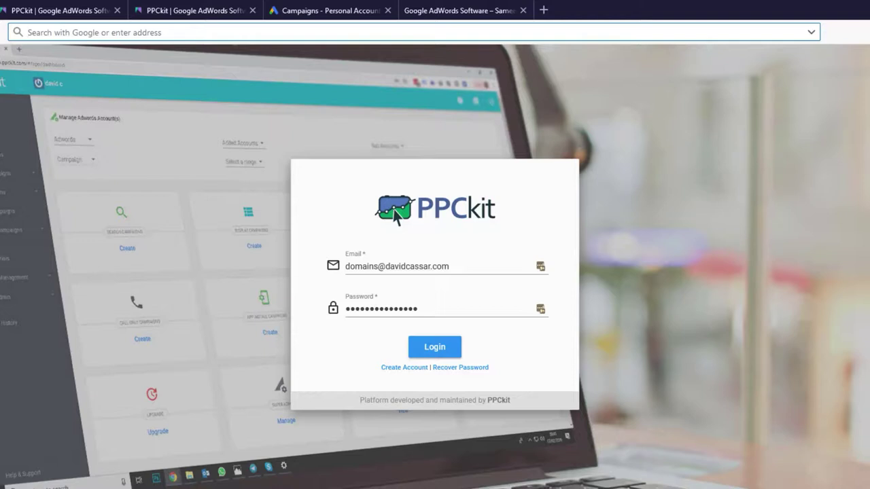
pyautogui.click(61, 11)
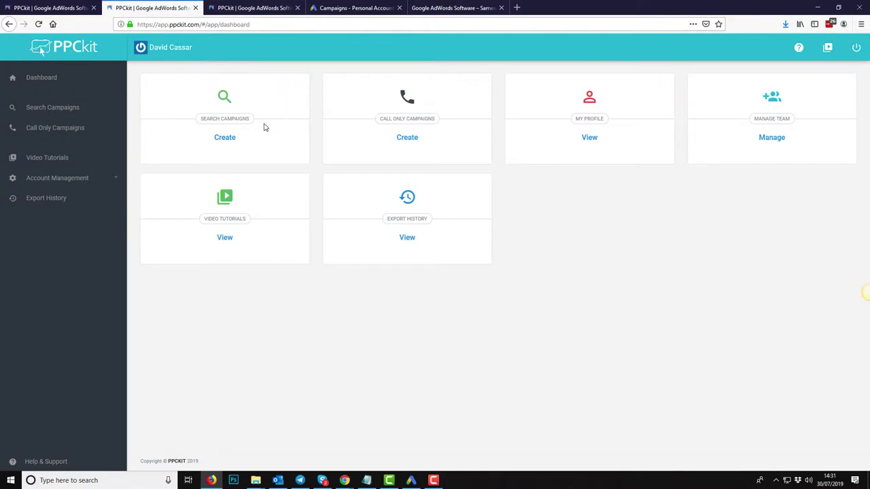
pyautogui.click(250, 7)
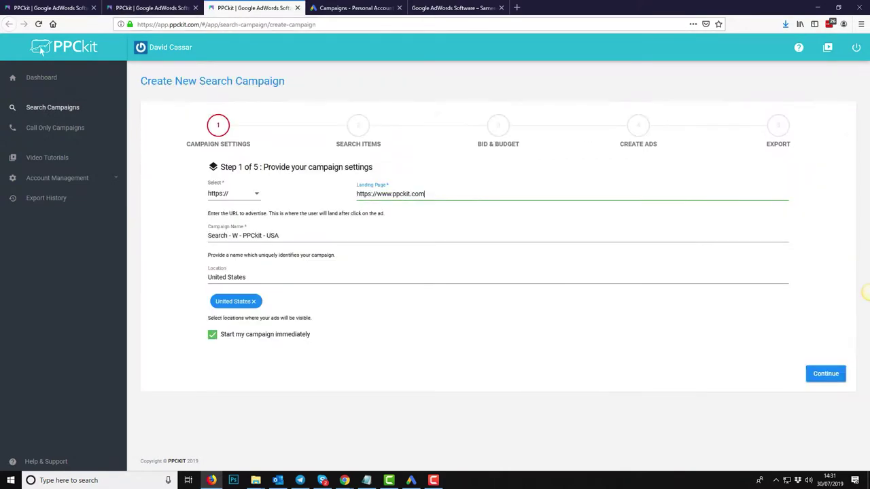
# Review the campaign name and location in the campaign settings, and proceed to the search items stage.
pyautogui.moveTo(278, 481)
pyautogui.click(216, 236)
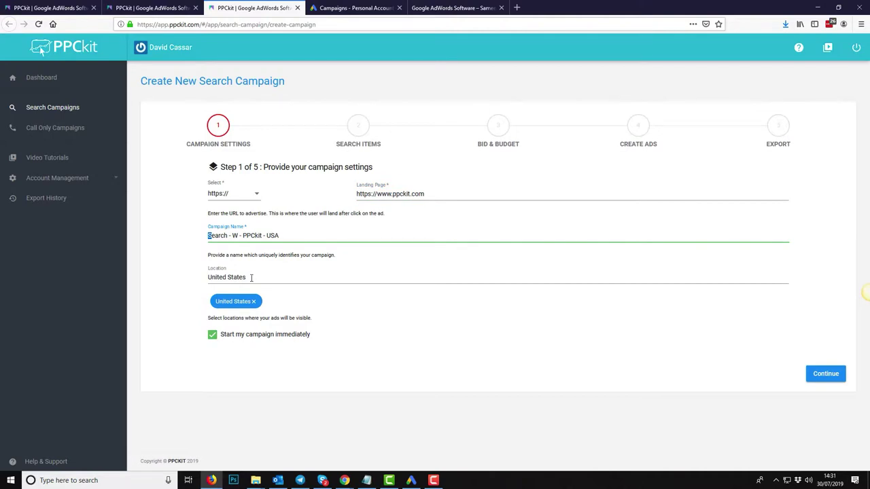
pyautogui.click(251, 277)
pyautogui.click(309, 363)
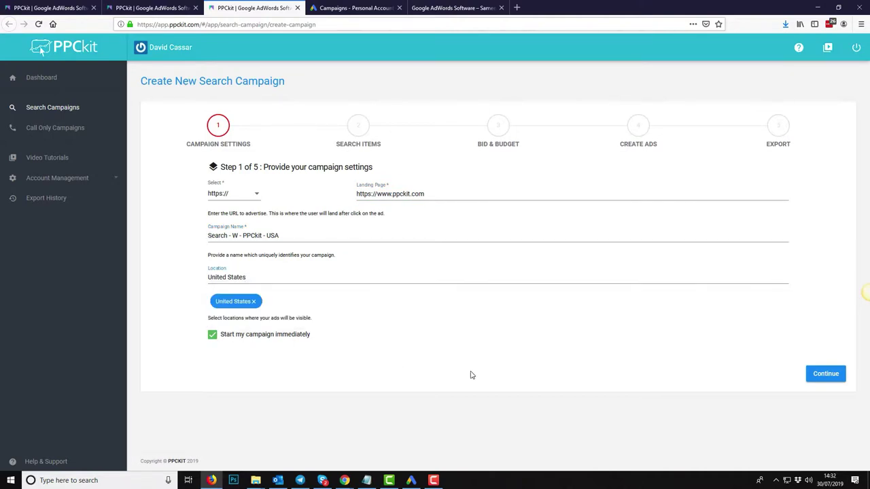
pyautogui.click(822, 374)
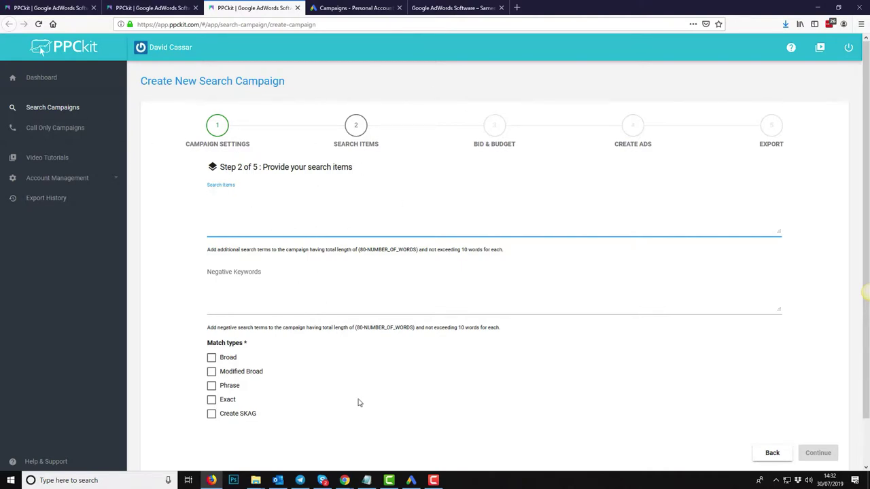
# Copy the keyword list from "seo consultant" to "seo near me" in ppckit.txt into the campaign's search items.
pyautogui.click(366, 480)
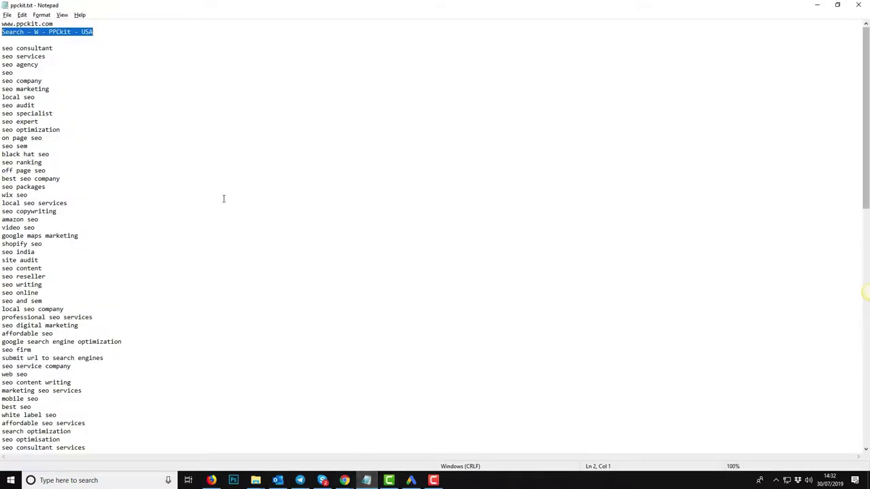
pyautogui.moveTo(3, 48); pyautogui.dragTo(138, 300)
pyautogui.hotkey('ctrl', 'c')
pyautogui.hotkey('alt', 'Tab')
pyautogui.click(243, 208)
pyautogui.hotkey('ctrl', 'v')
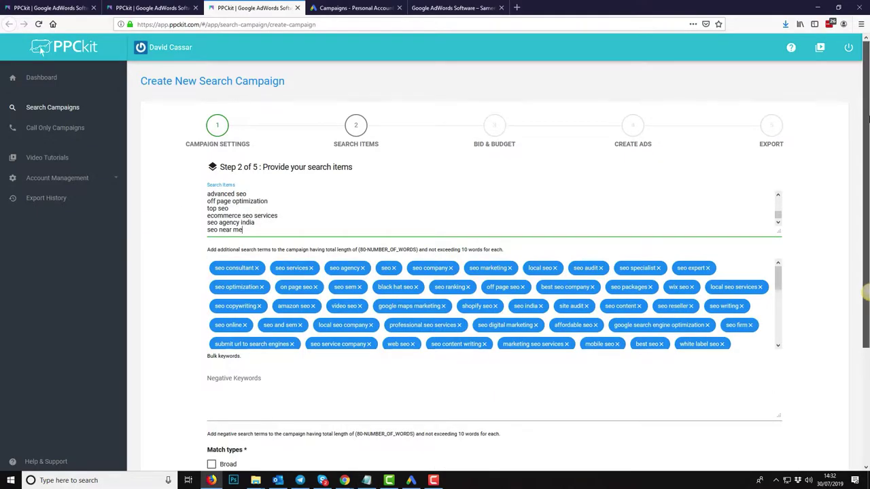
# Add "training" as a negative keyword for the campaign.
pyautogui.scroll(-3, 868, 210)
pyautogui.scroll(-1, 868, 211)
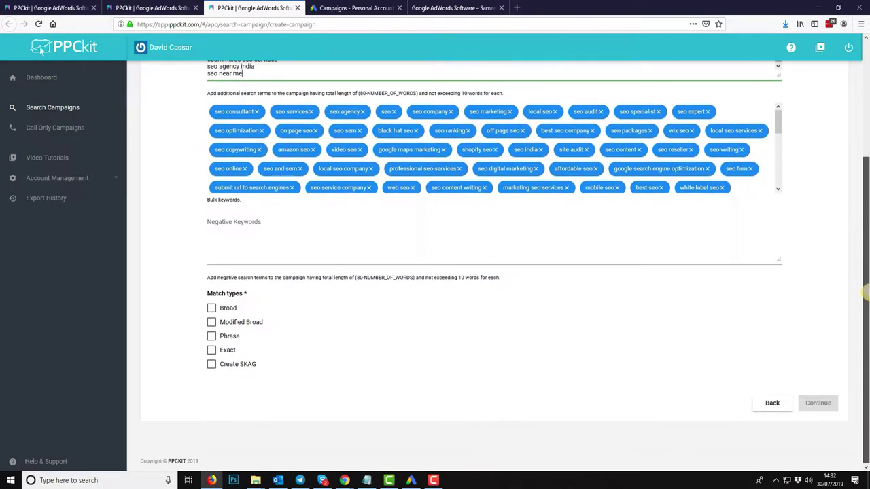
pyautogui.click(252, 223)
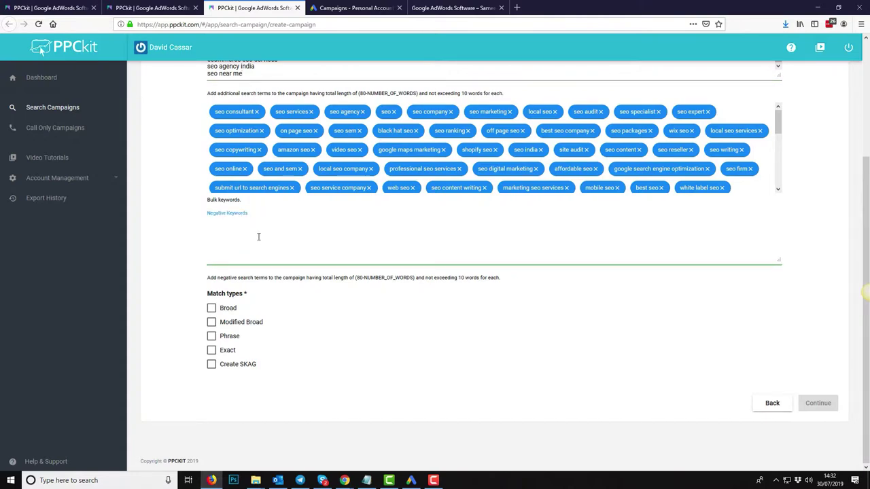
pyautogui.write('training')
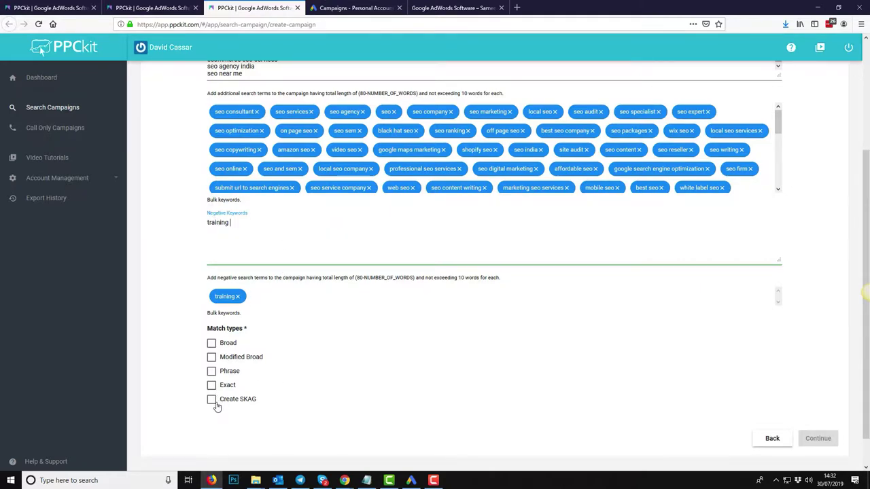
# Enable Modified Broad, Phrase, Exact and Create SKAG as match types, and proceed to the bid and budget stage.
pyautogui.click(212, 401)
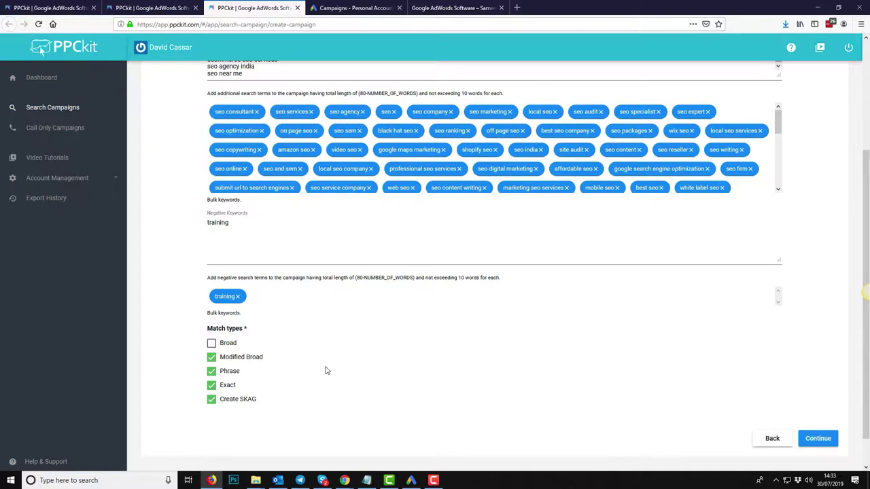
pyautogui.scroll(3, 825, 212)
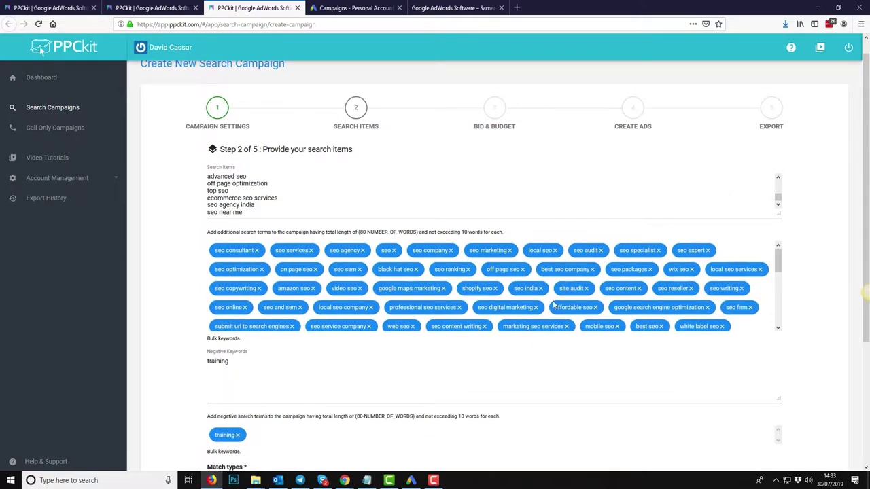
pyautogui.scroll(-6, 653, 307)
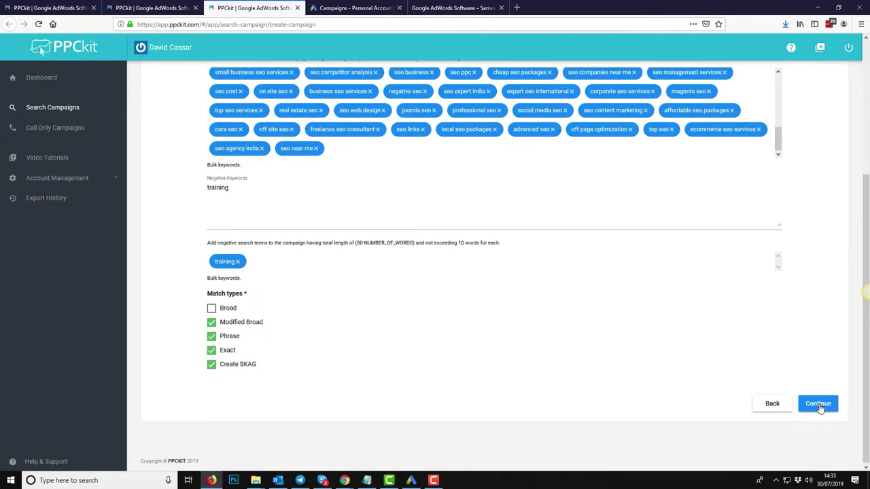
pyautogui.click(819, 406)
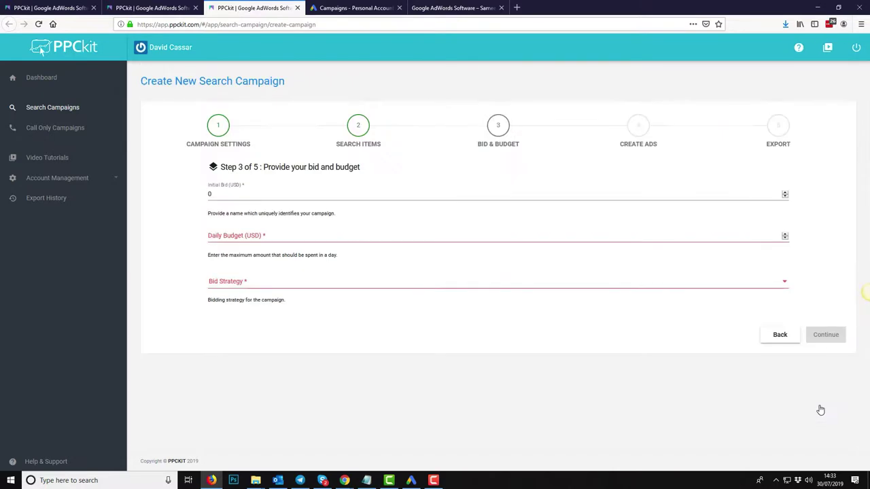
# Set the initial bid to .50 USD, the daily budget to 20 USD and the bid strategy to MANUAL CPC, and continue.
pyautogui.click(225, 194)
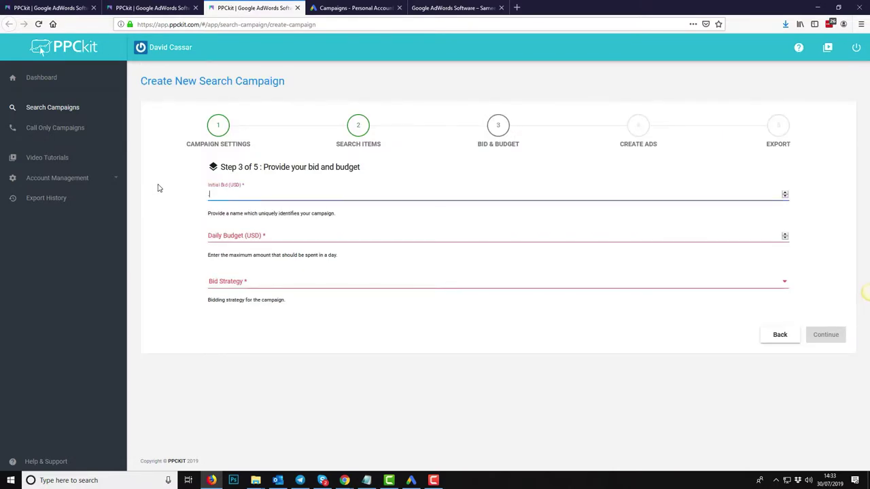
pyautogui.write('.50')
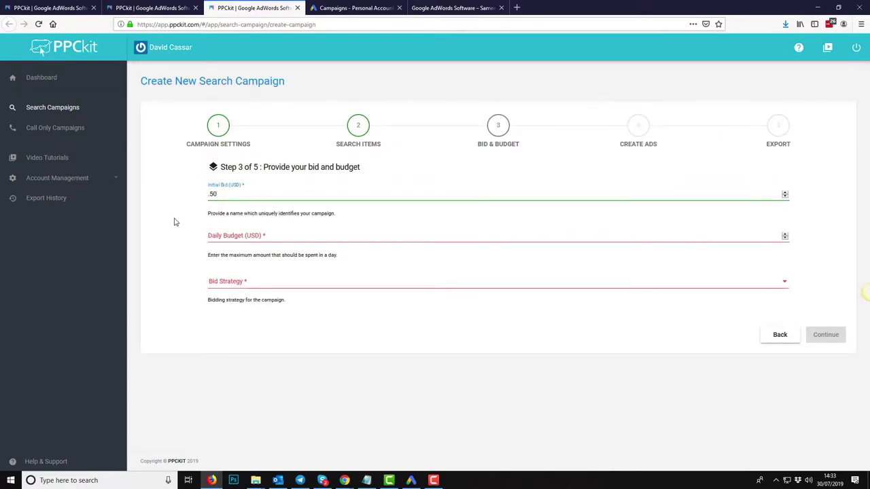
pyautogui.click(238, 242)
pyautogui.write('20')
pyautogui.click(230, 282)
pyautogui.click(232, 283)
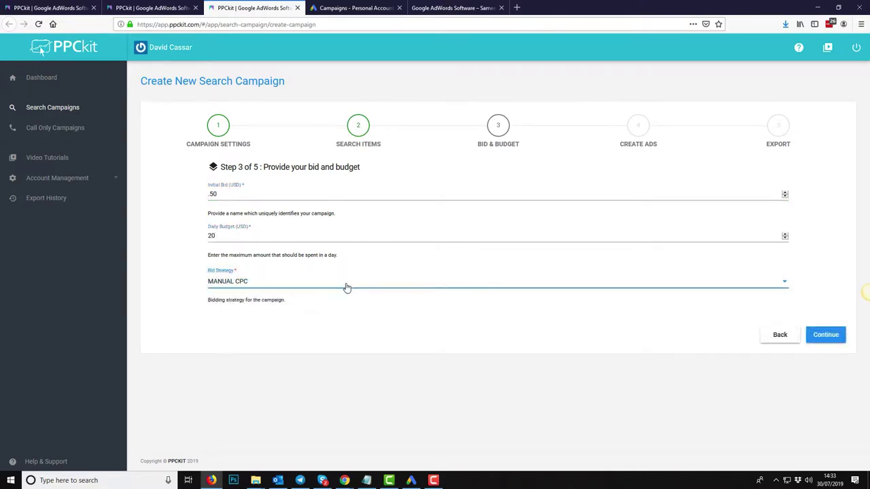
pyautogui.click(839, 337)
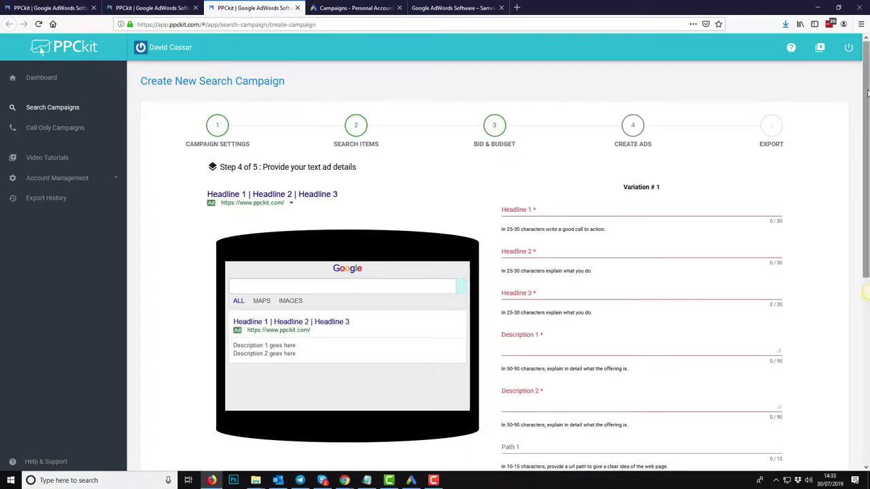
# Copy "Hire The Best SEO Consultant" from ppckit.txt into Headline 1 of the first ad variation.
pyautogui.scroll(-1, 867, 94)
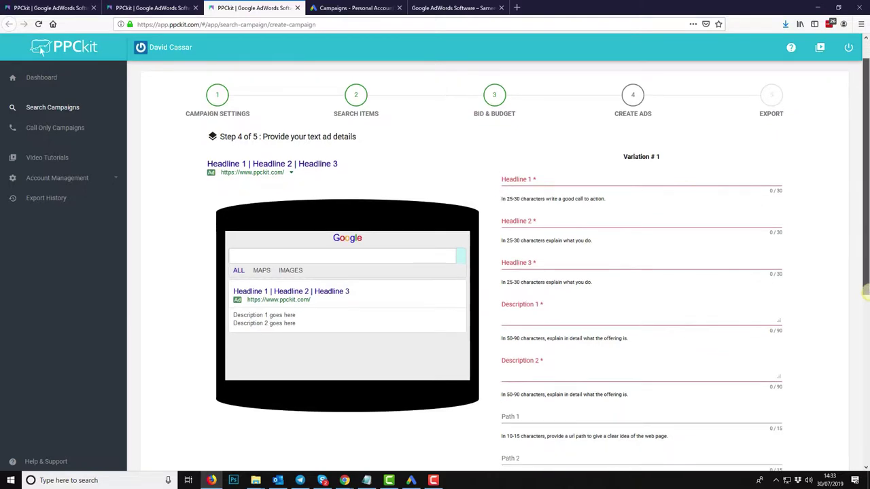
pyautogui.click(517, 179)
pyautogui.click(366, 480)
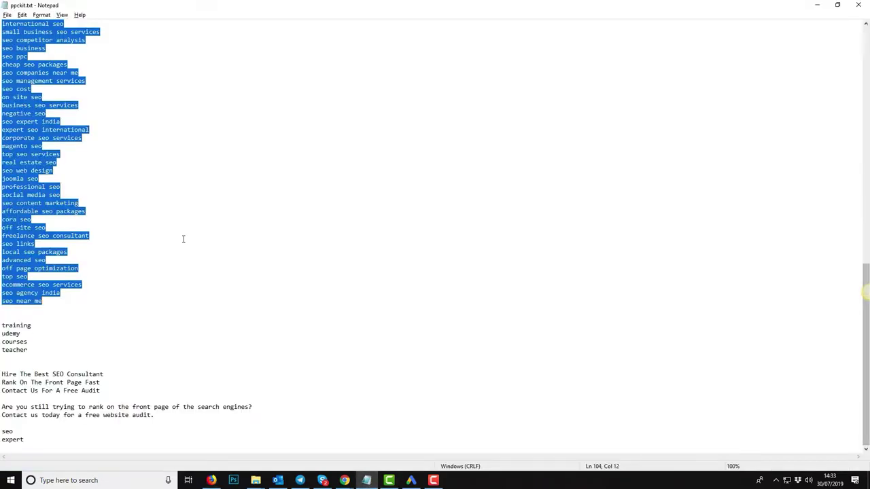
pyautogui.moveTo(113, 374); pyautogui.dragTo(2, 374)
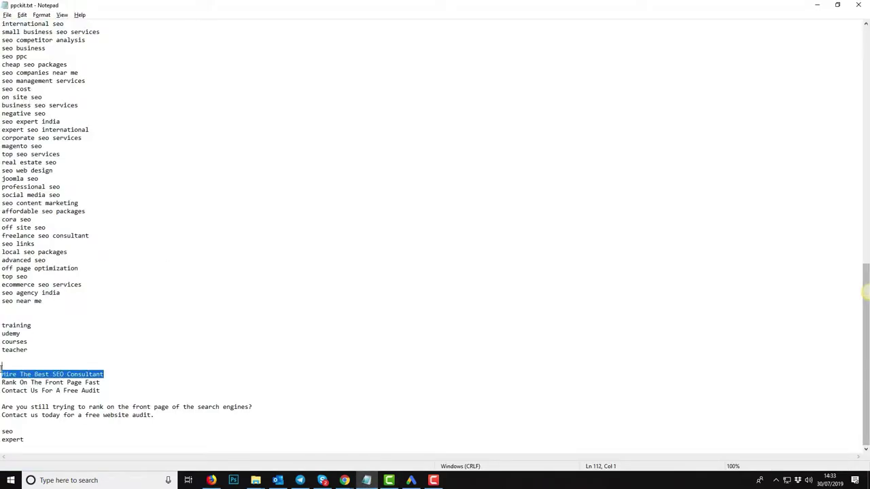
pyautogui.click(29, 374)
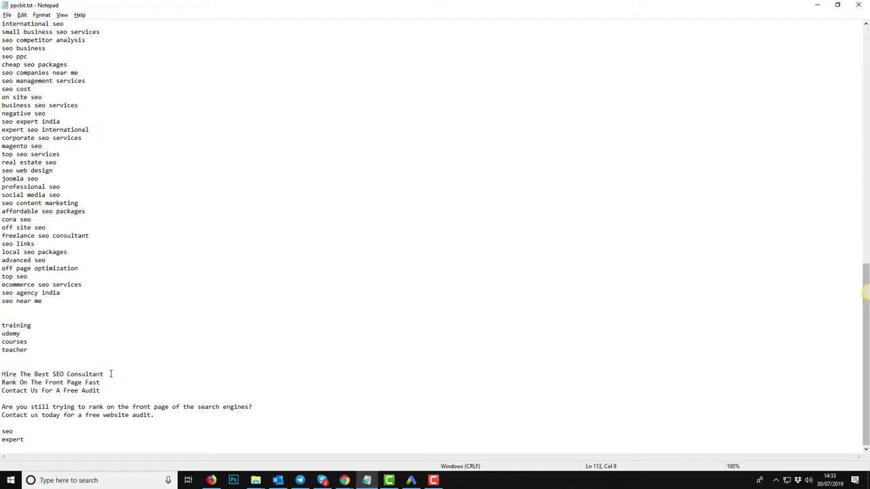
pyautogui.moveTo(108, 374); pyautogui.dragTo(1, 374)
pyautogui.hotkey('ctrl', 'c')
pyautogui.hotkey('alt', 'Tab')
pyautogui.hotkey('ctrl', 'v')
# Copy "Rank On The Front Page Fast" from the notes file into Headline 2.
pyautogui.hotkey('alt', 'Tab')
pyautogui.moveTo(100, 383); pyautogui.dragTo(2, 382)
pyautogui.hotkey('ctrl', 'c')
pyautogui.hotkey('alt', 'Tab')
pyautogui.hotkey('ctrl', 'v')
# Copy "Contact Us For A Free Audit" from the notes file into Headline 3.
pyautogui.hotkey('alt', 'Tab')
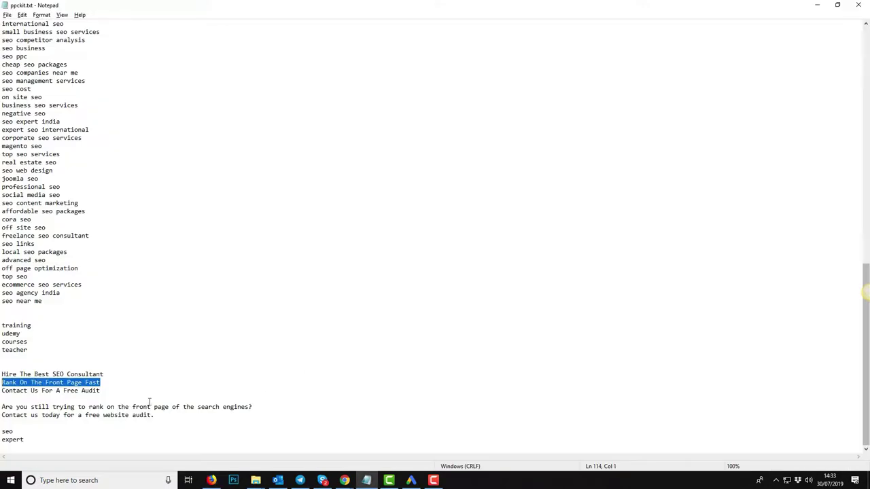
pyautogui.moveTo(102, 390); pyautogui.dragTo(2, 391)
pyautogui.hotkey('ctrl', 'c')
pyautogui.hotkey('alt', 'Tab')
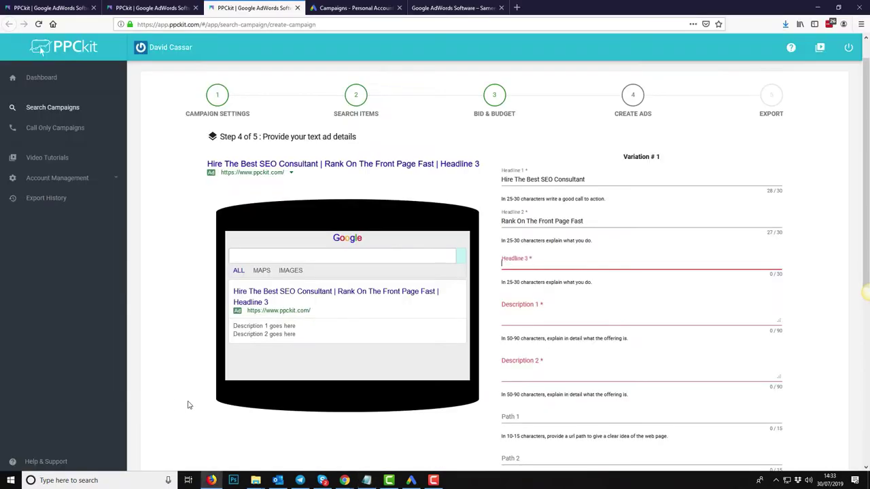
pyautogui.hotkey('ctrl', 'v')
# Copy "Are you still trying to rank on the front page of the search engines?" from the notes file into Description 1.
pyautogui.hotkey('alt', 'Tab')
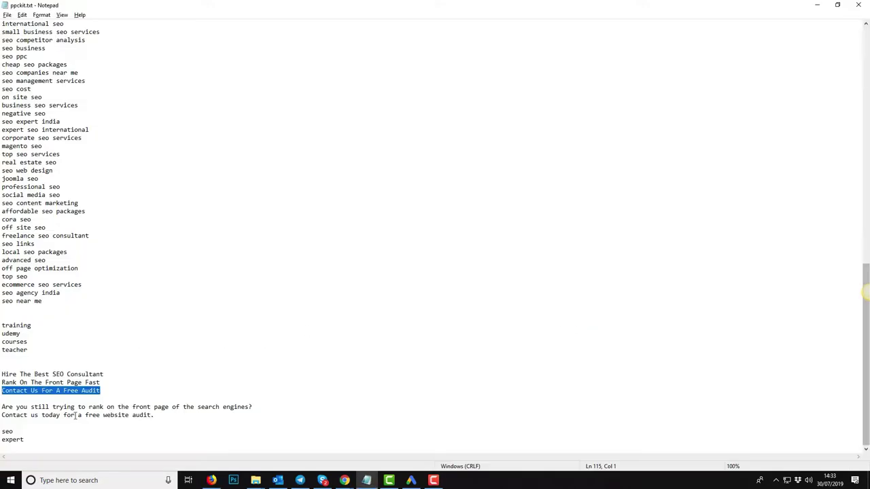
pyautogui.doubleClick(77, 407)
pyautogui.click(77, 407)
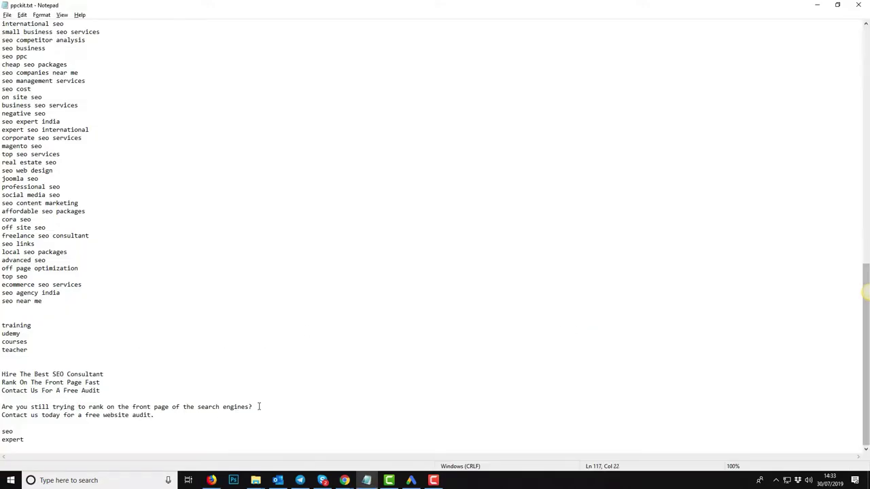
pyautogui.moveTo(257, 407); pyautogui.dragTo(1, 399)
pyautogui.hotkey('ctrl', 'c')
pyautogui.hotkey('alt', 'Tab')
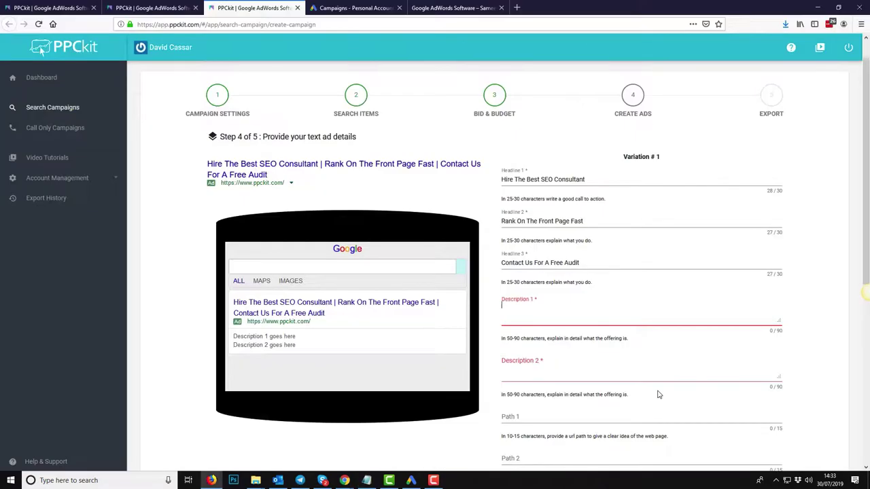
pyautogui.hotkey('ctrl', 'v')
# Copy "Contact us today for a free website audit." from the notes file into Description 2.
pyautogui.hotkey('alt', 'Tab')
pyautogui.moveTo(163, 415); pyautogui.dragTo(1, 416)
pyautogui.hotkey('ctrl', 'c')
pyautogui.hotkey('alt', 'Tab')
pyautogui.hotkey('ctrl', 'v')
pyautogui.scroll(-2, 594, 336)
pyautogui.scroll(2, 607, 335)
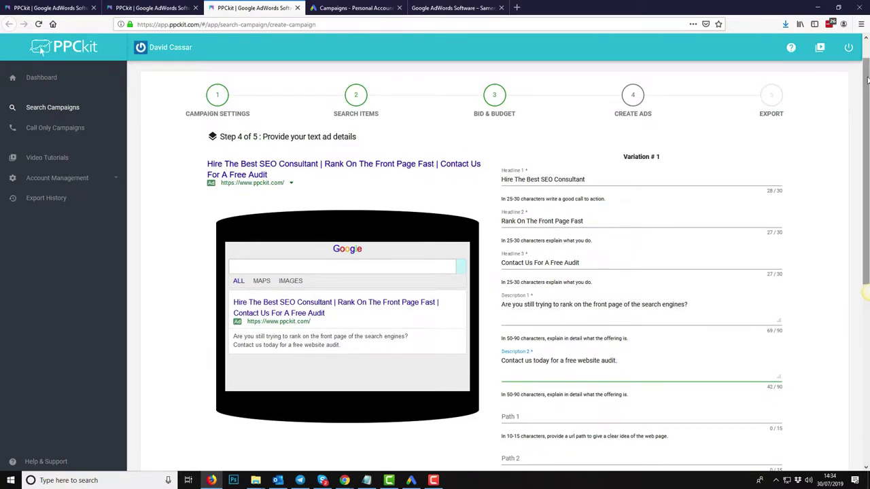
# Add a second variation of the text ad.
pyautogui.moveTo(866, 94); pyautogui.dragTo(868, 128)
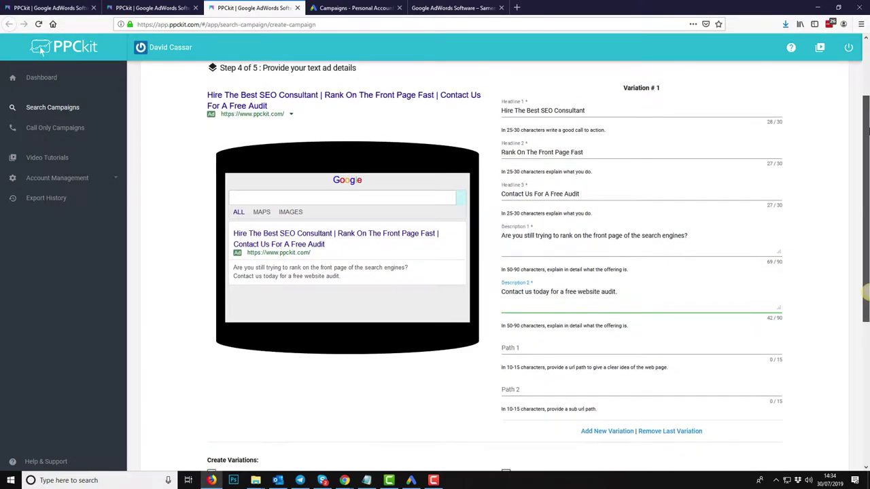
pyautogui.click(599, 438)
pyautogui.scroll(-5, 723, 333)
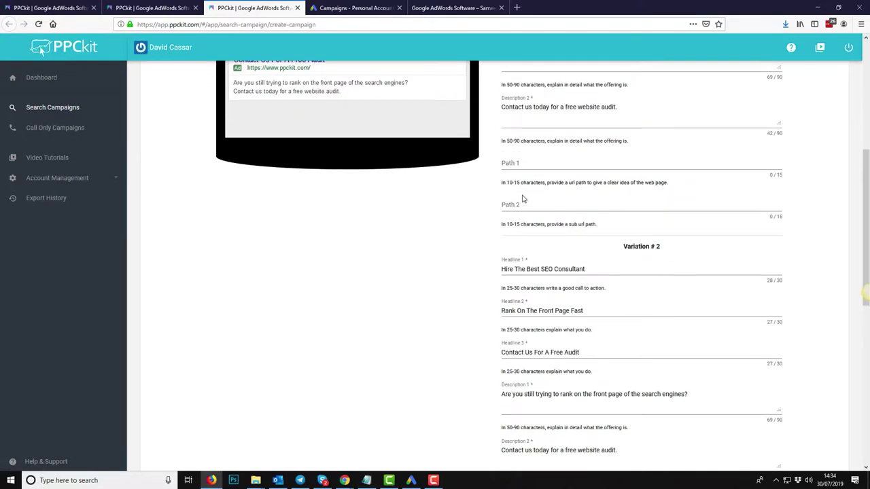
# Replace Headline 1 of Variation #2 with "#1 SEO Consultant" and select that variation's Headline 2 text.
pyautogui.scroll(-3, 530, 258)
pyautogui.moveTo(598, 177); pyautogui.dragTo(260, 179)
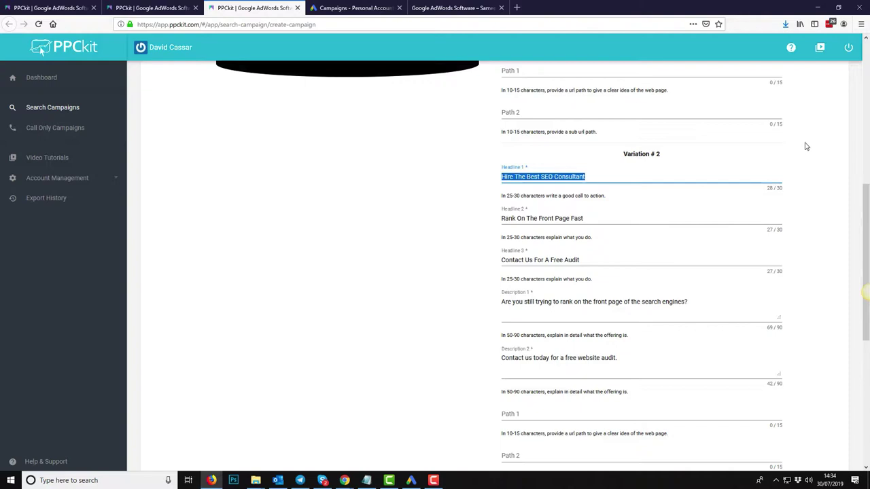
pyautogui.write('# ')
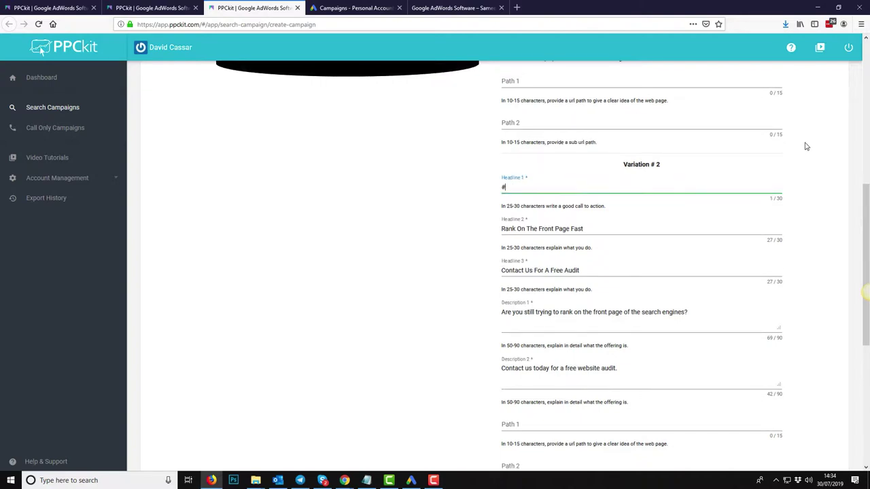
pyautogui.write('S')
pyautogui.write('SE')
pyautogui.write('O Consultant')
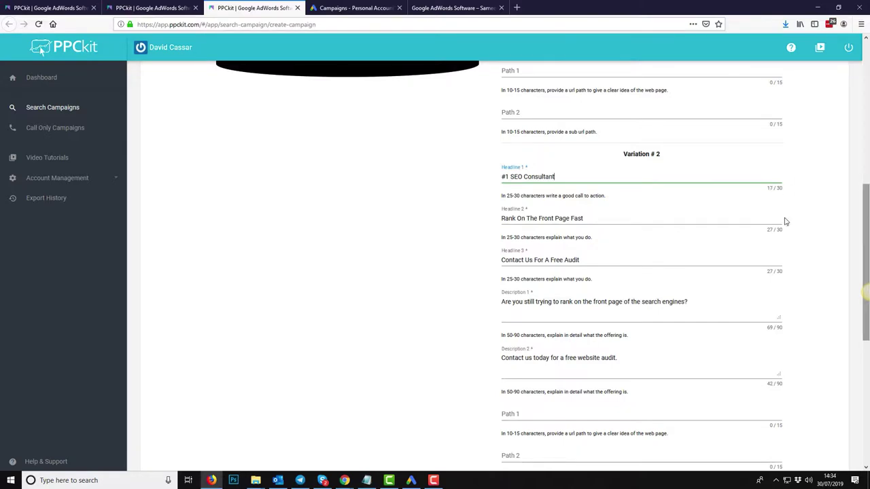
pyautogui.moveTo(783, 218); pyautogui.dragTo(579, 153)
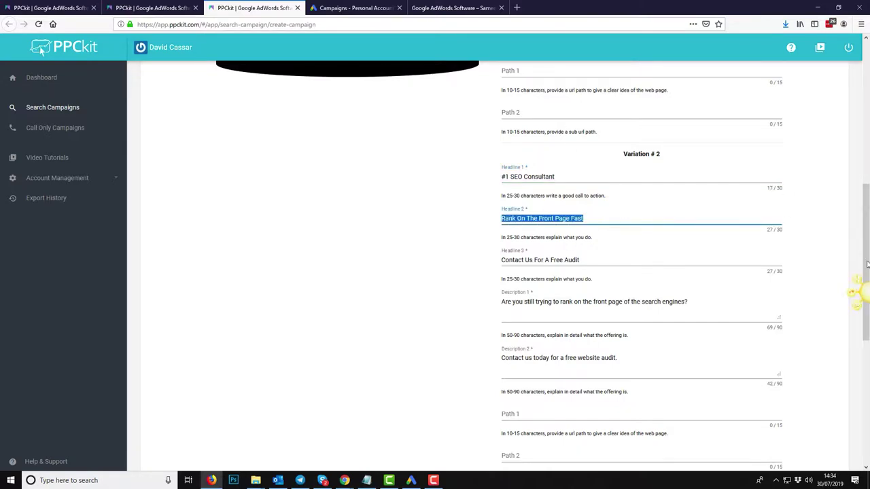
# Enable the keyword-insertion ad variations for Headline 1 and Headline 2 under Create Variations.
pyautogui.moveTo(868, 216); pyautogui.dragTo(868, 195)
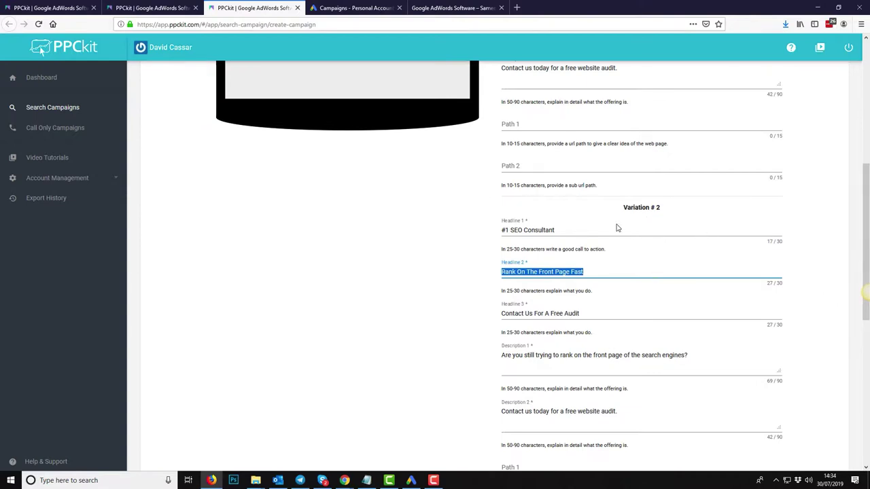
pyautogui.scroll(-3, 776, 241)
pyautogui.scroll(-2, 732, 252)
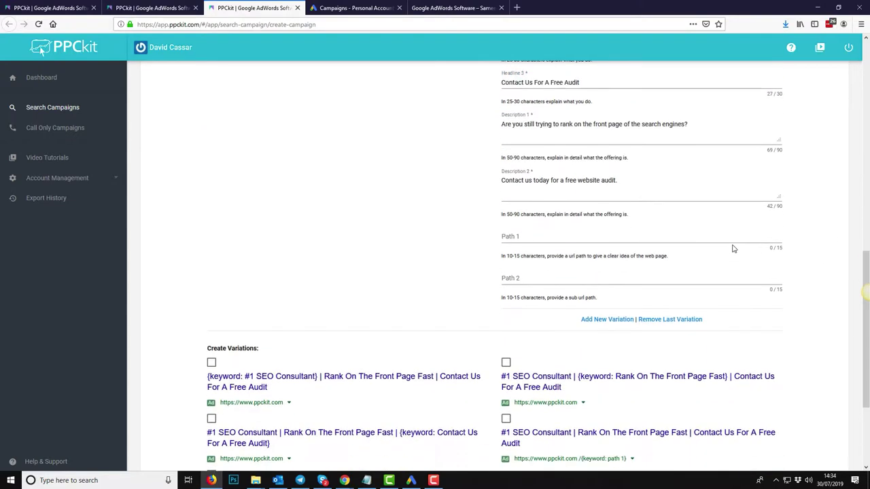
pyautogui.scroll(-2, 740, 133)
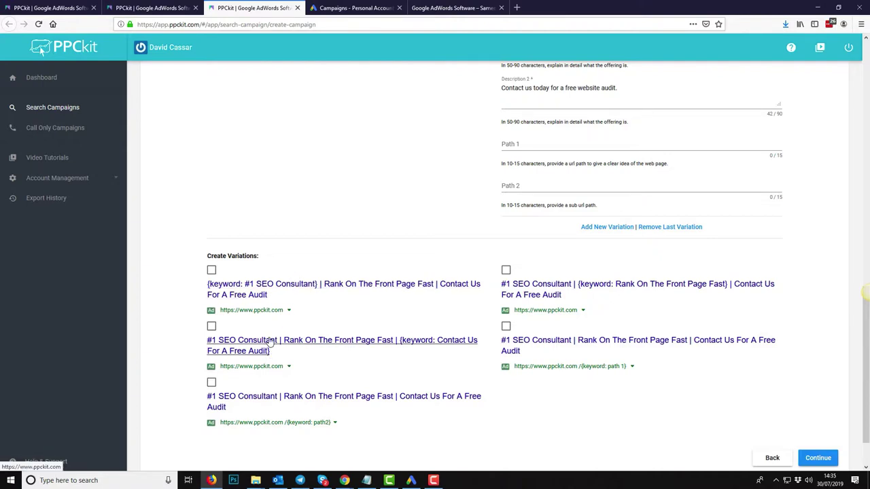
pyautogui.click(211, 270)
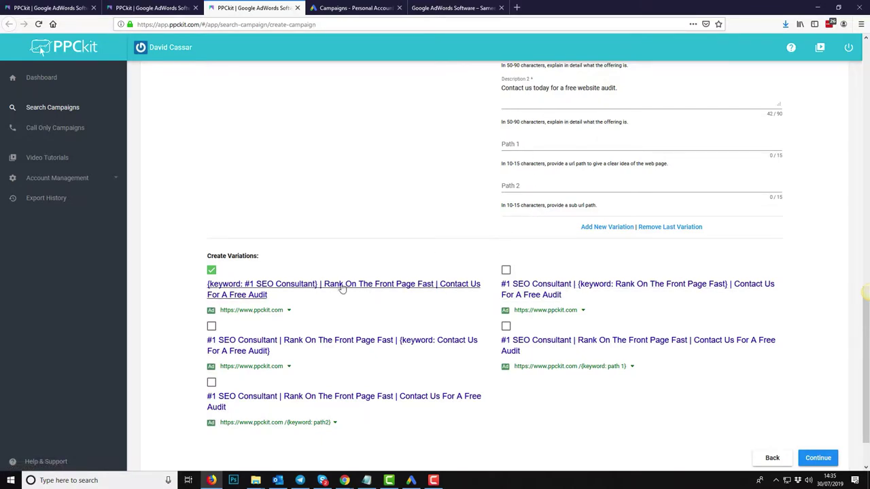
pyautogui.click(506, 272)
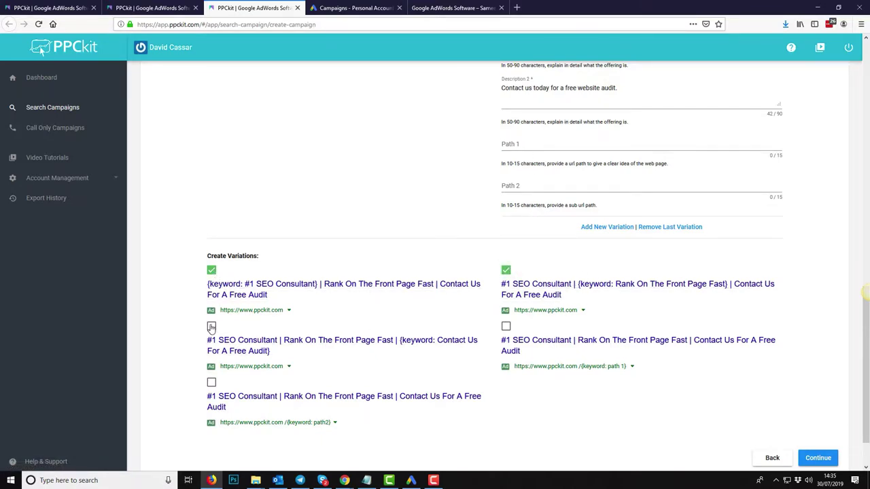
pyautogui.click(212, 326)
# Continue to the final campaign parameters summary, review it, and export the campaign.
pyautogui.moveTo(867, 369); pyautogui.dragTo(867, 394)
pyautogui.scroll(9, 868, 292)
pyautogui.scroll(-2, 867, 292)
pyautogui.click(817, 405)
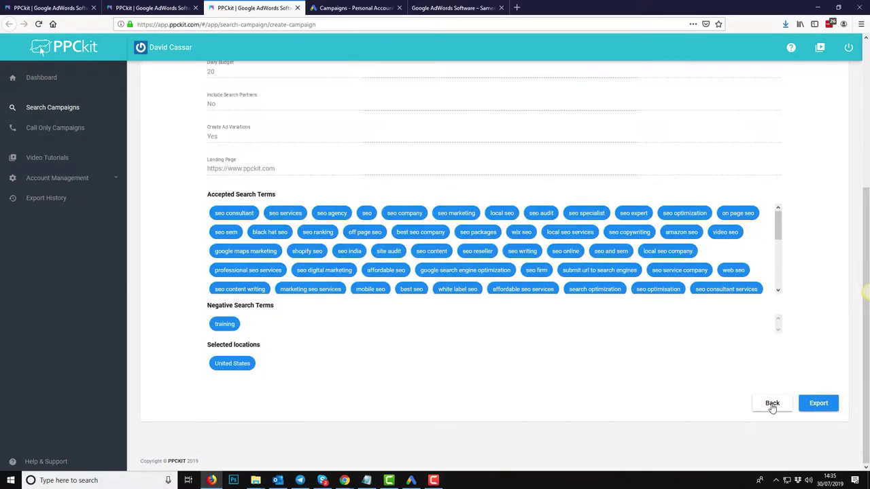
pyautogui.scroll(5, 303, 248)
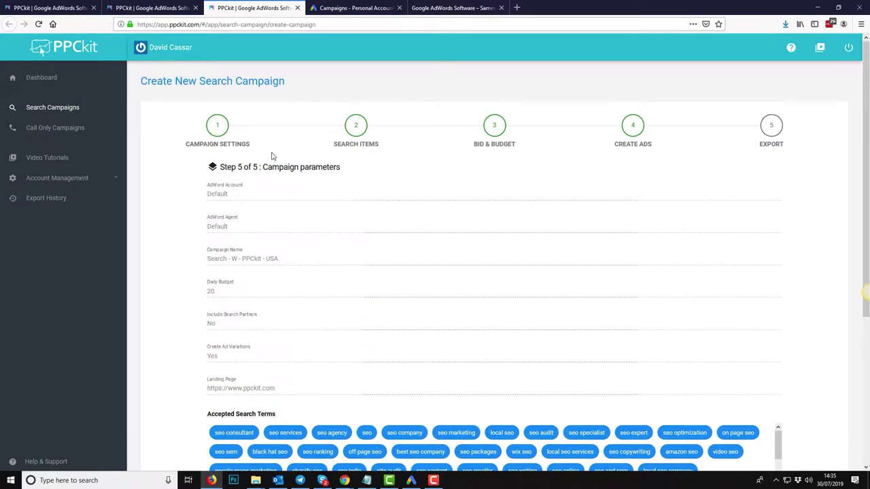
pyautogui.scroll(-3, 326, 217)
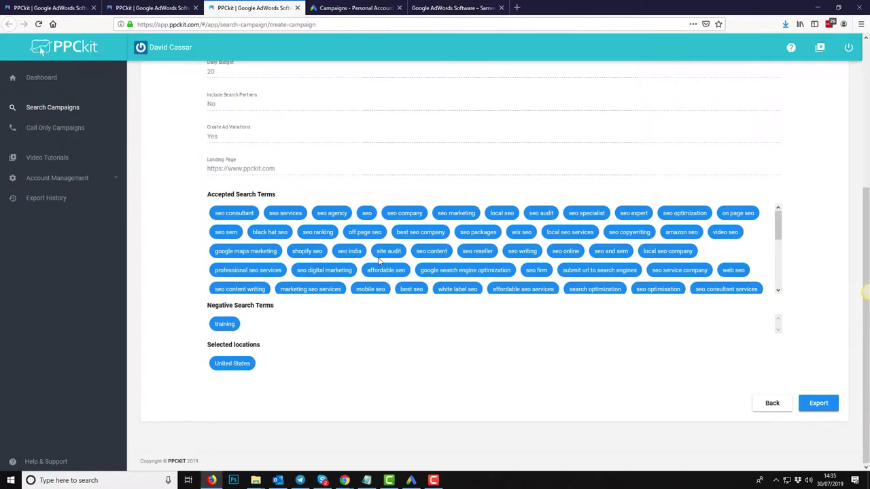
pyautogui.click(817, 404)
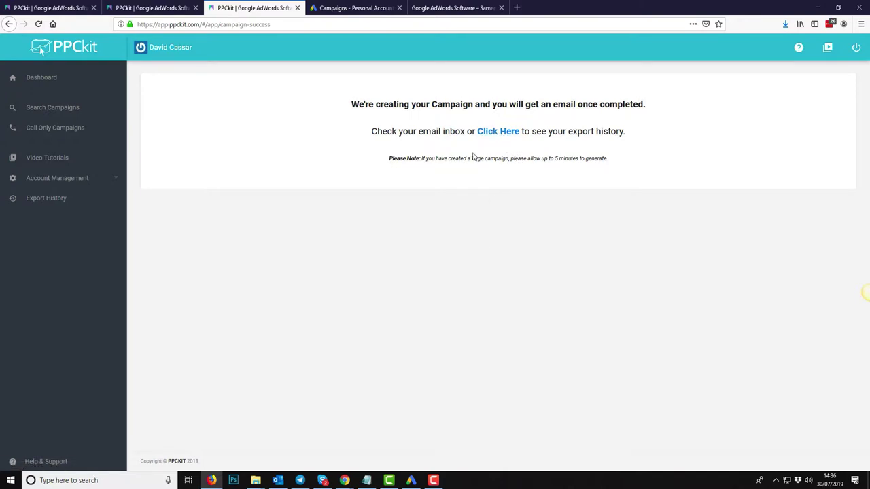
# Open the export history and save the CSV file of the Search - W - PPCkit - USA campaign.
pyautogui.click(492, 134)
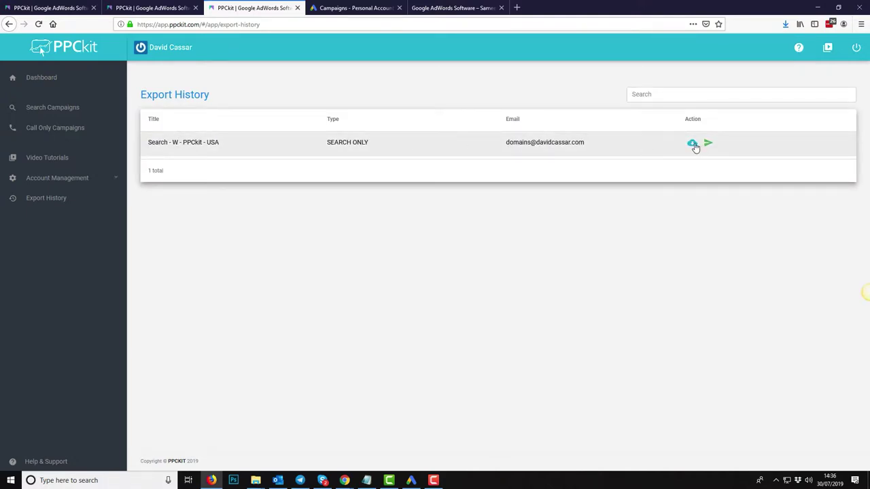
pyautogui.click(693, 144)
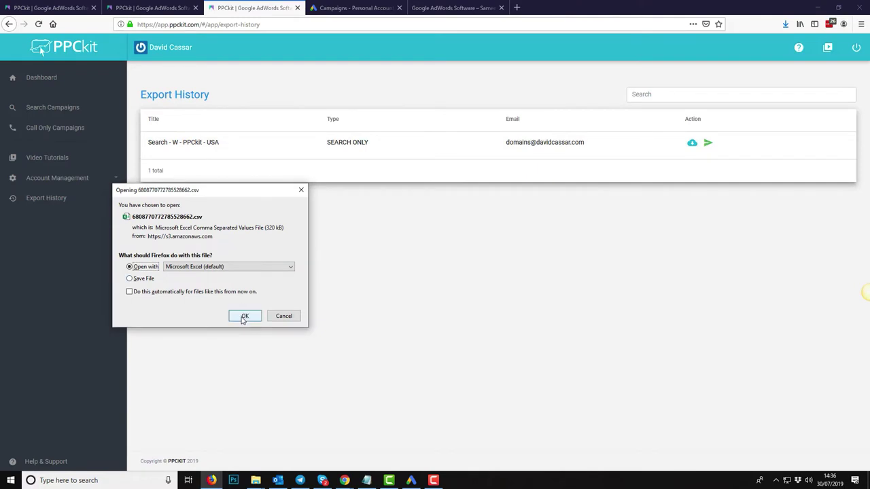
pyautogui.click(140, 279)
pyautogui.click(246, 317)
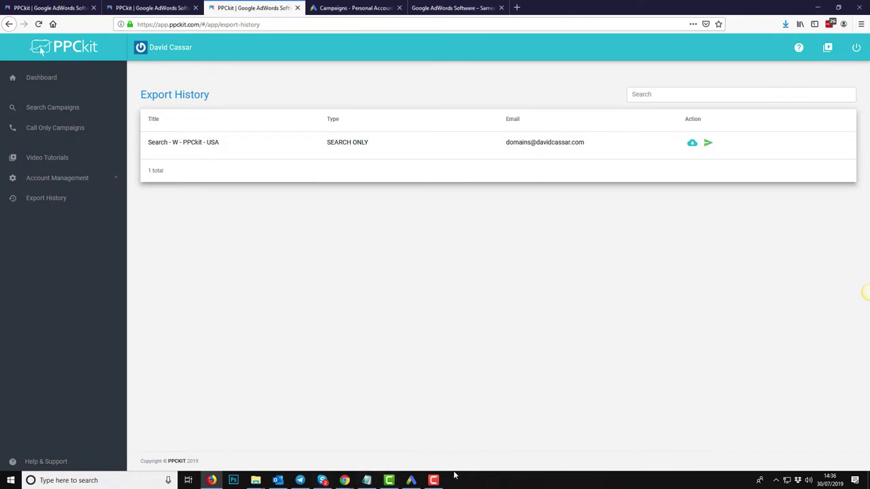
# Switch to Google Ads Editor, import 6808770772785528662.csv from the Downloads folder, and keep the proposed changes.
pyautogui.click(411, 481)
pyautogui.click(194, 198)
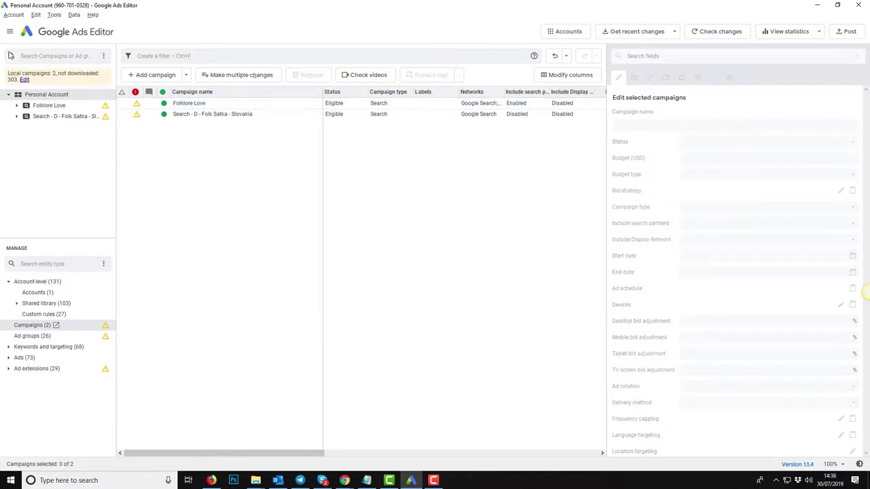
pyautogui.click(13, 15)
pyautogui.moveTo(54, 75)
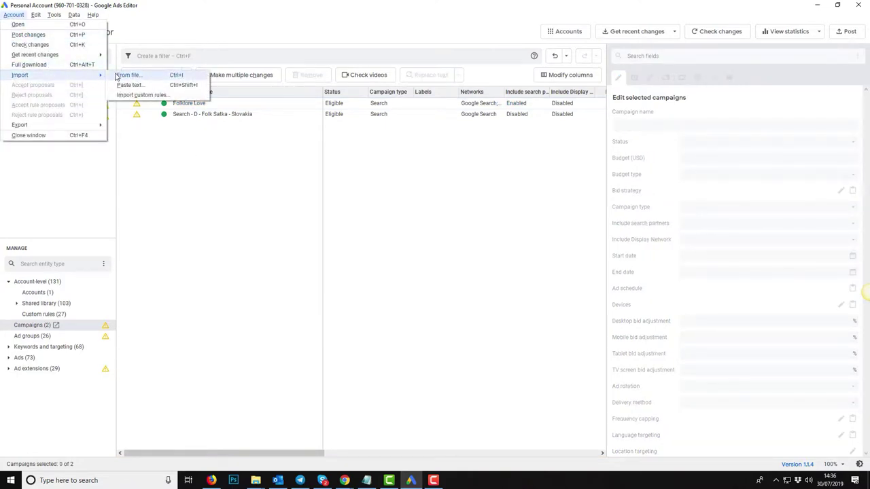
pyautogui.click(126, 78)
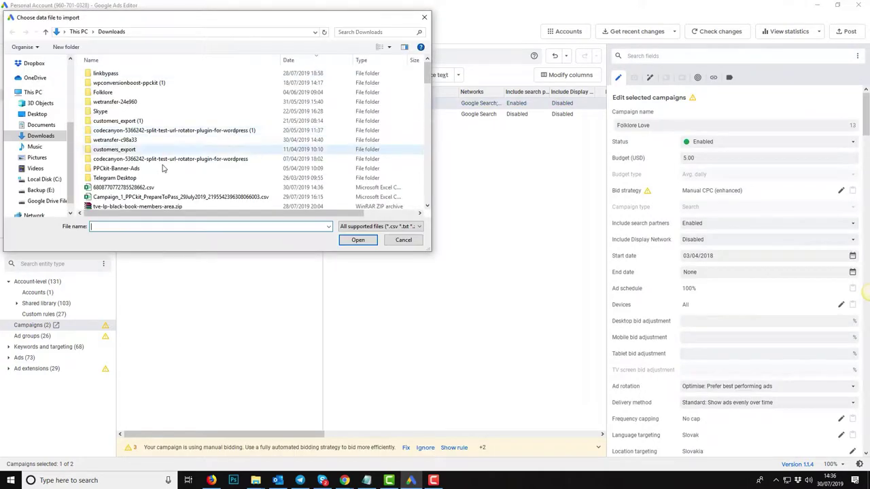
pyautogui.doubleClick(120, 191)
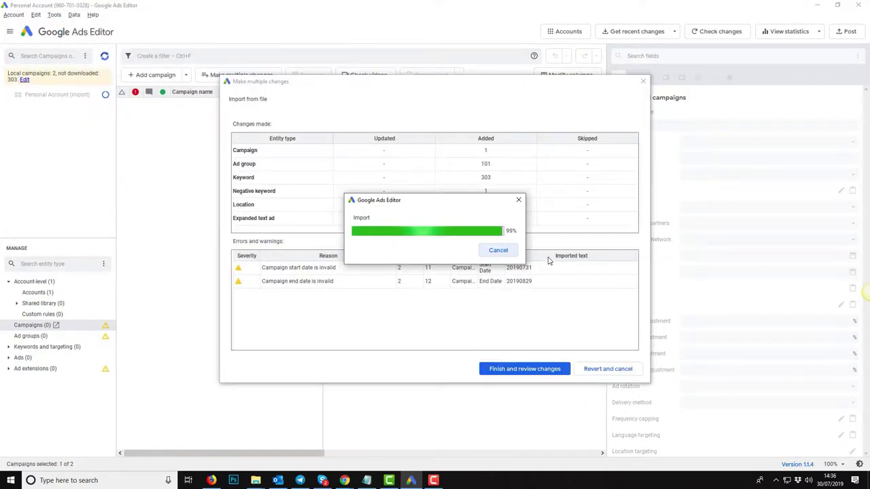
pyautogui.click(527, 371)
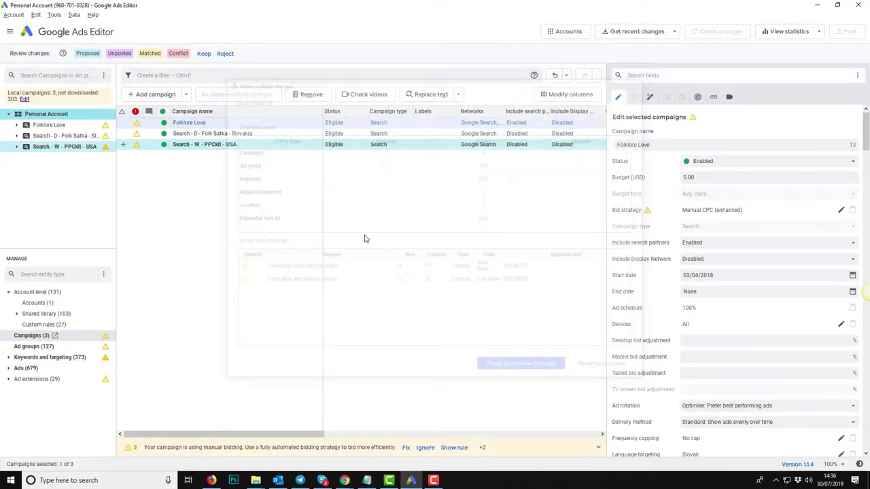
pyautogui.click(204, 53)
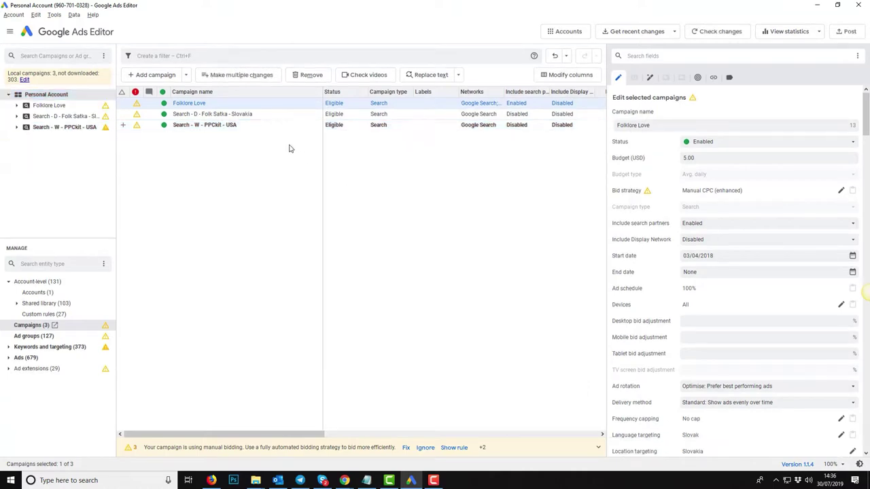
# Post the imported changes for all campaigns to Google Ads.
pyautogui.click(476, 129)
pyautogui.hotkey('ctrl', 'p')
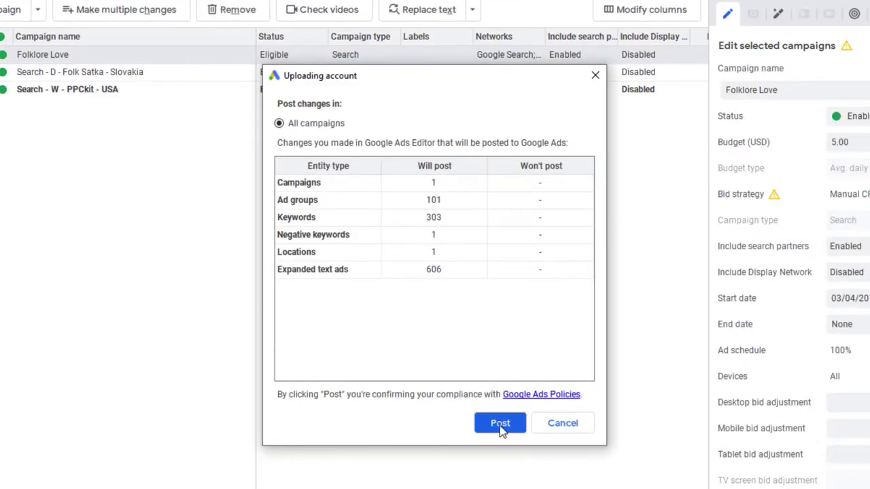
pyautogui.click(500, 428)
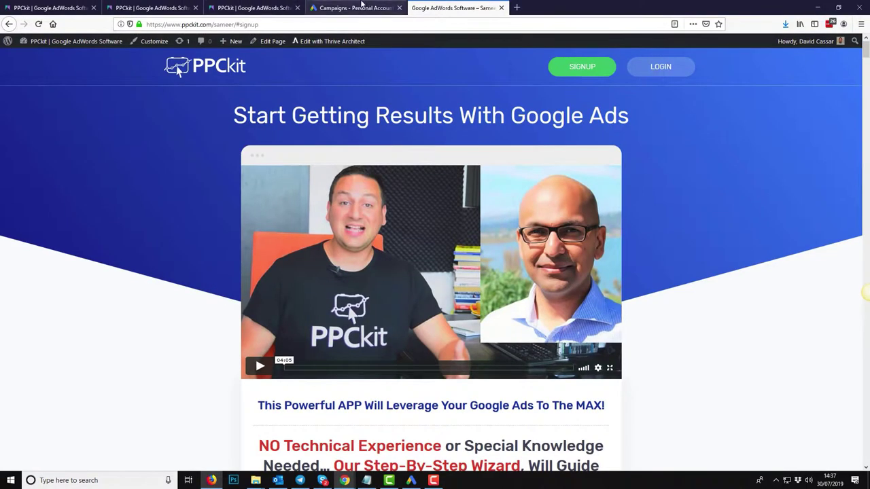
# Switch to Google Ads in the browser and reload the campaigns list.
pyautogui.click(358, 7)
pyautogui.rightClick(379, 133)
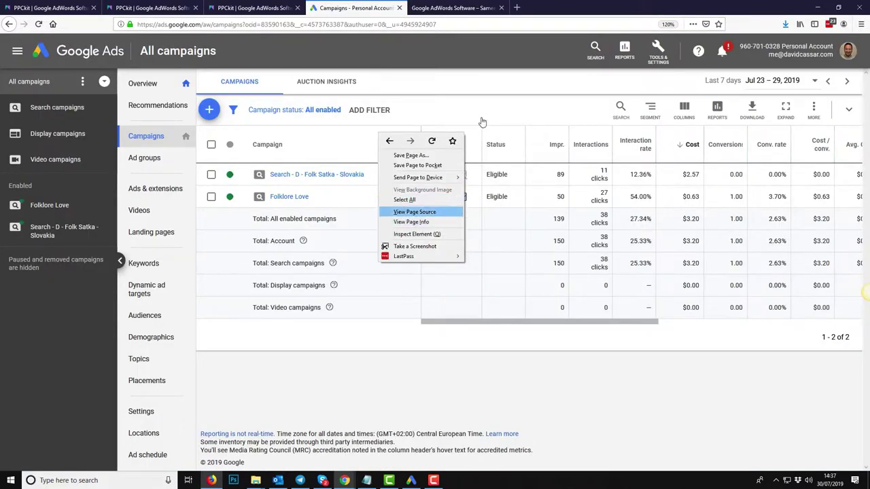
pyautogui.click(432, 141)
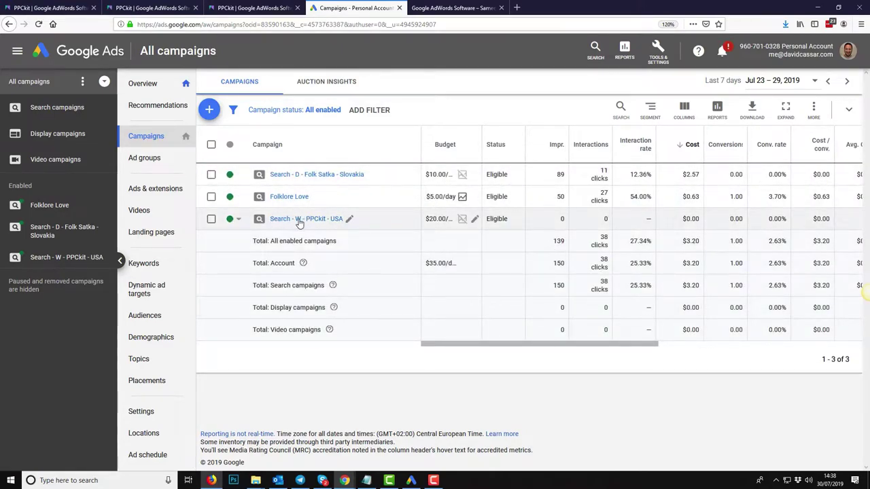
# Examine the Search - W - PPCkit - USA campaign's ad groups and the keywords and ads of business seo services.
pyautogui.click(299, 220)
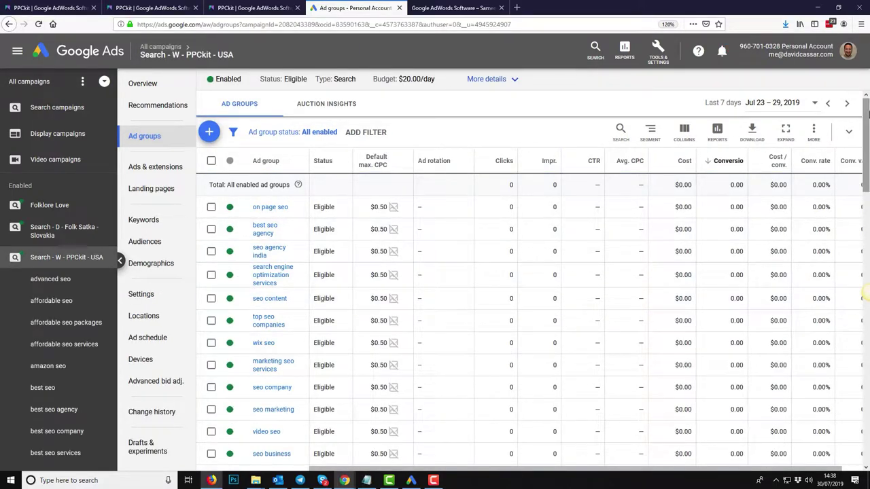
pyautogui.moveTo(868, 108); pyautogui.dragTo(868, 348)
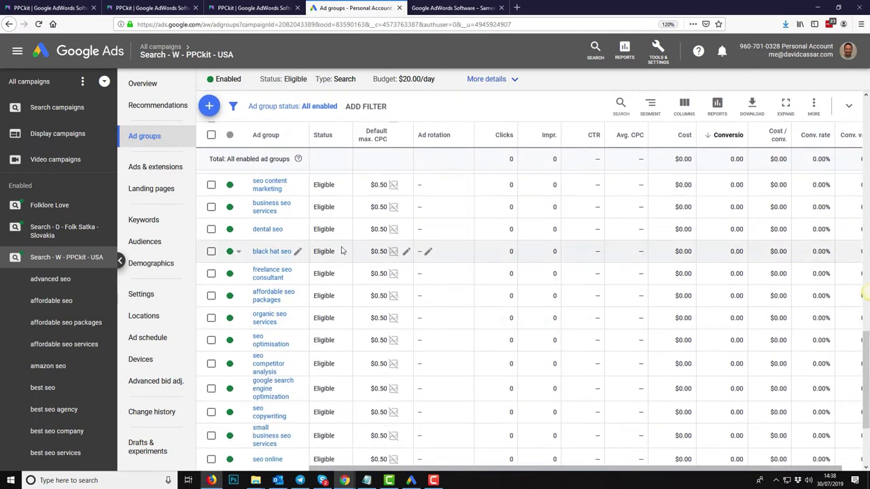
pyautogui.click(265, 208)
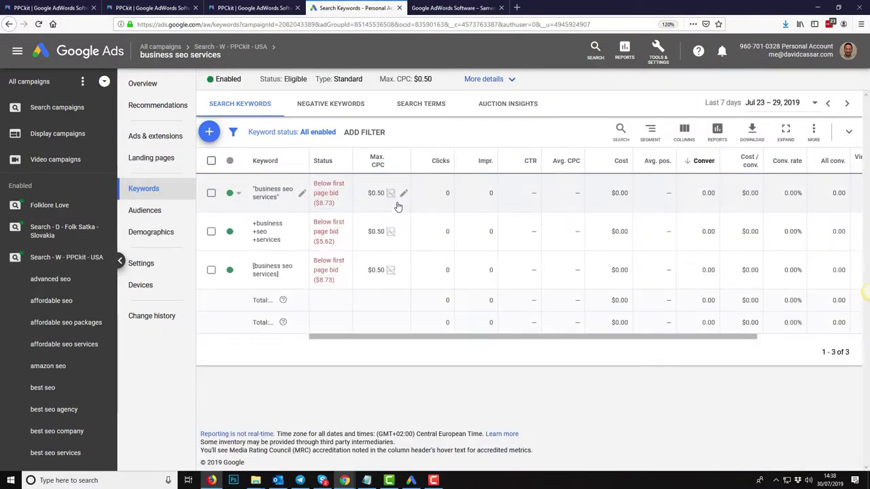
pyautogui.click(155, 136)
pyautogui.scroll(-2, 574, 308)
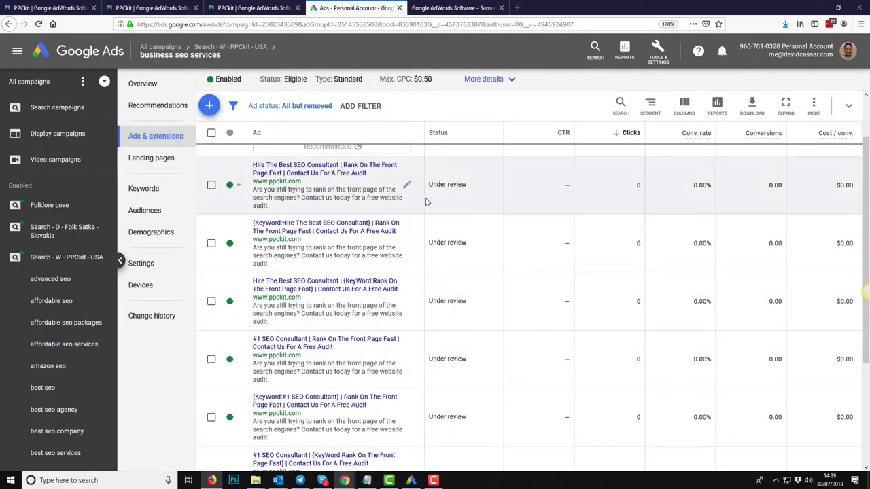
pyautogui.moveTo(868, 158)
pyautogui.mouseDown()
pyautogui.moveTo(868, 272)
pyautogui.moveTo(868, 151)
pyautogui.mouseUp()
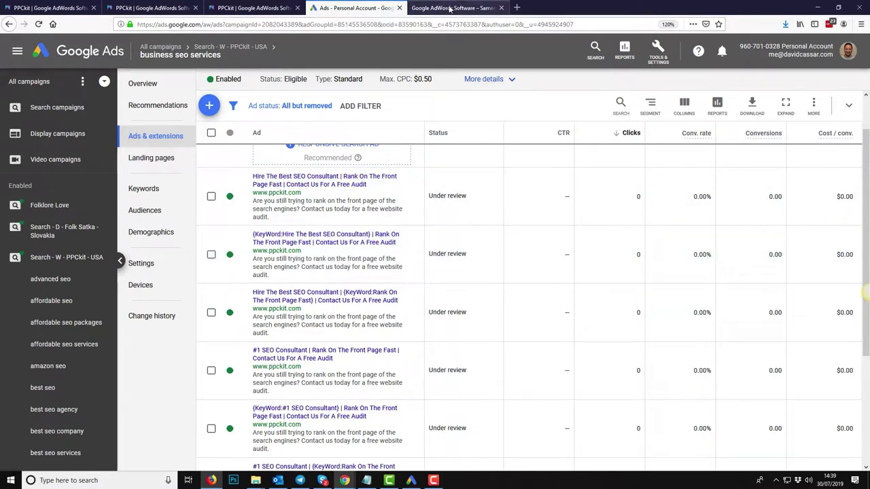
# Switch to the PPCkit sales page and review its campaign result comparisons and quality scores.
pyautogui.click(449, 8)
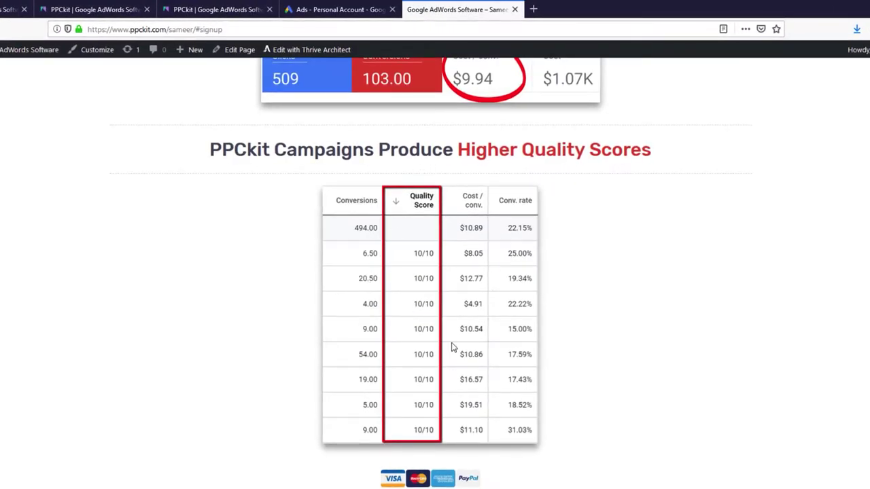
pyautogui.scroll(3, 635, 361)
pyautogui.scroll(-2, 414, 412)
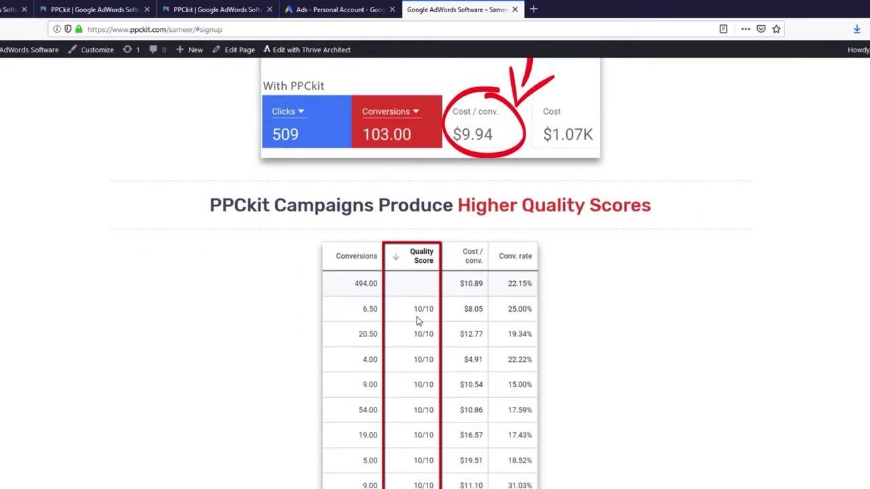
pyautogui.scroll(3, 563, 384)
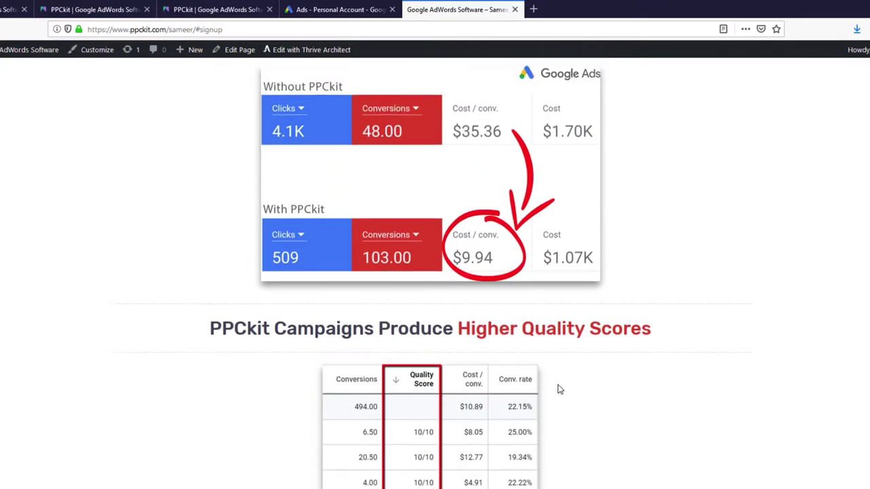
pyautogui.scroll(6, 563, 395)
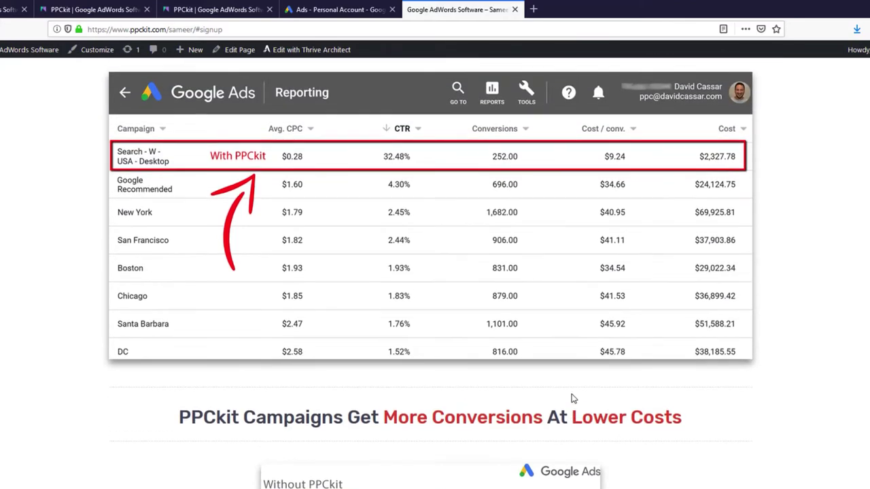
pyautogui.scroll(-2, 573, 399)
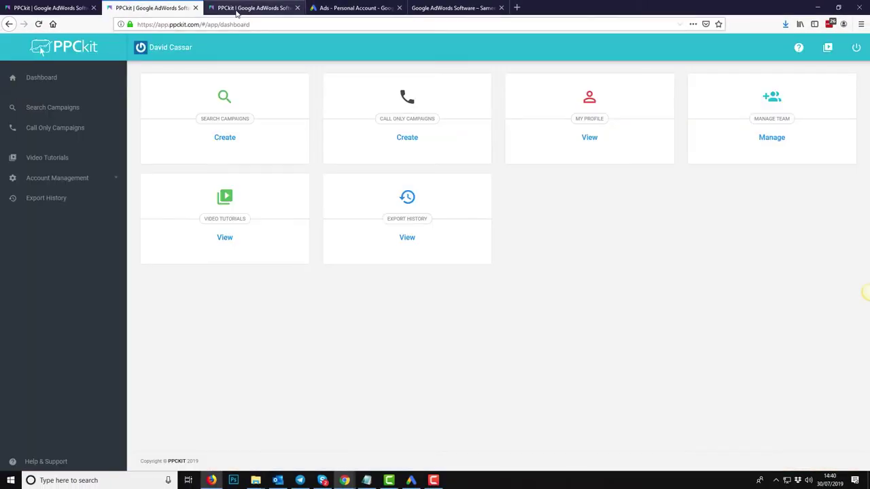
# Return to Google Ads and view the ads of the whole Search - W - PPCkit - USA campaign.
pyautogui.click(355, 7)
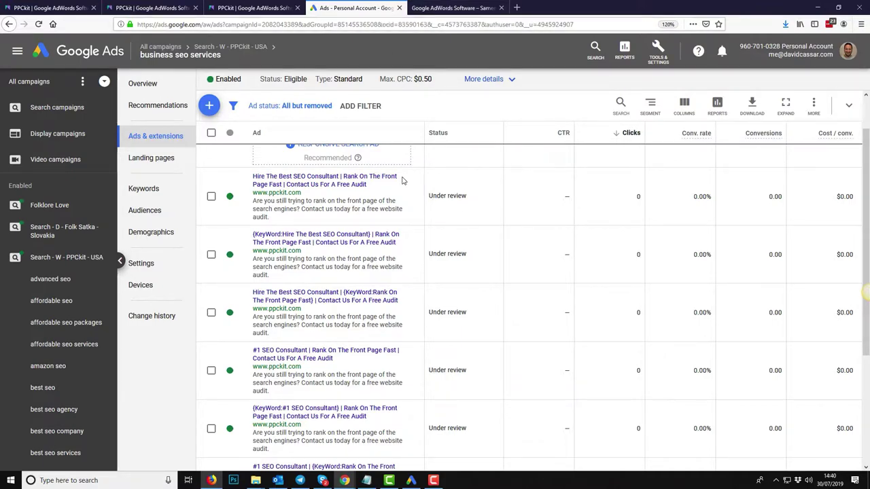
pyautogui.click(65, 257)
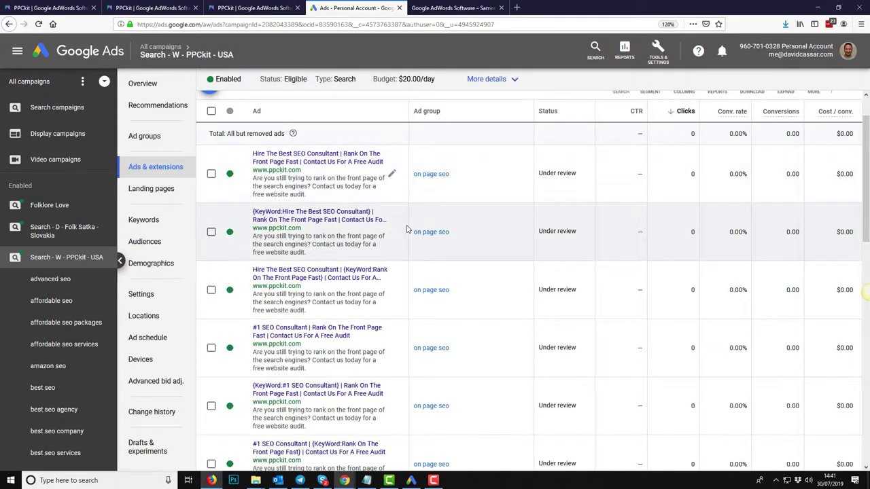
pyautogui.scroll(1, 524, 305)
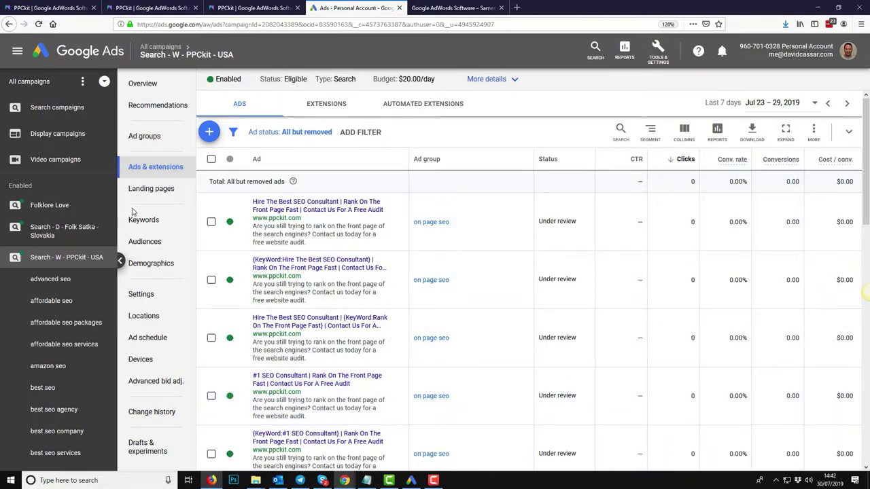
# View the campaign's ad groups in Google Ads, then switch to the PPCkit app and open a blank new search campaign form.
pyautogui.click(140, 140)
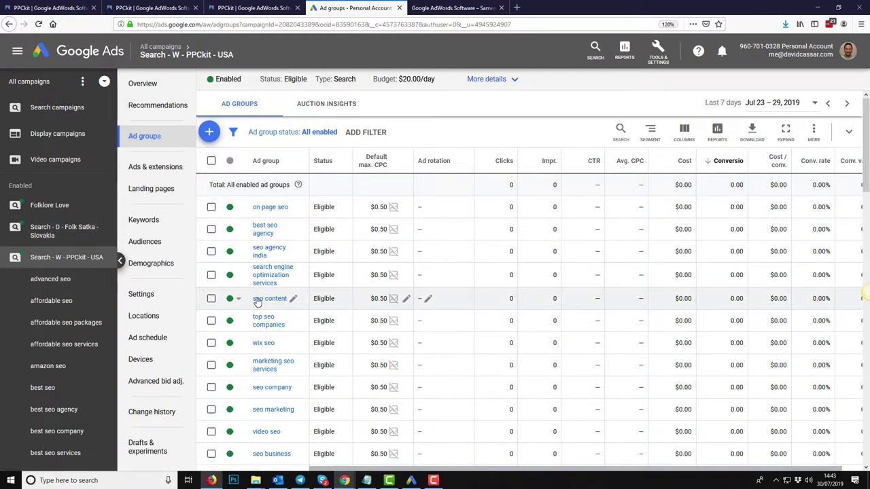
pyautogui.click(156, 8)
pyautogui.click(224, 138)
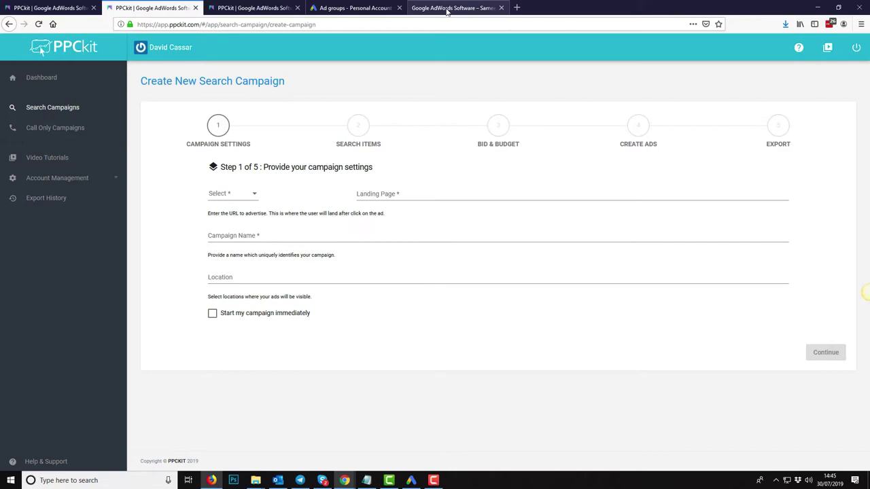
# Switch to the PPCkit sales page and review its introduction and special deal pricing from the beginning of the page.
pyautogui.click(446, 9)
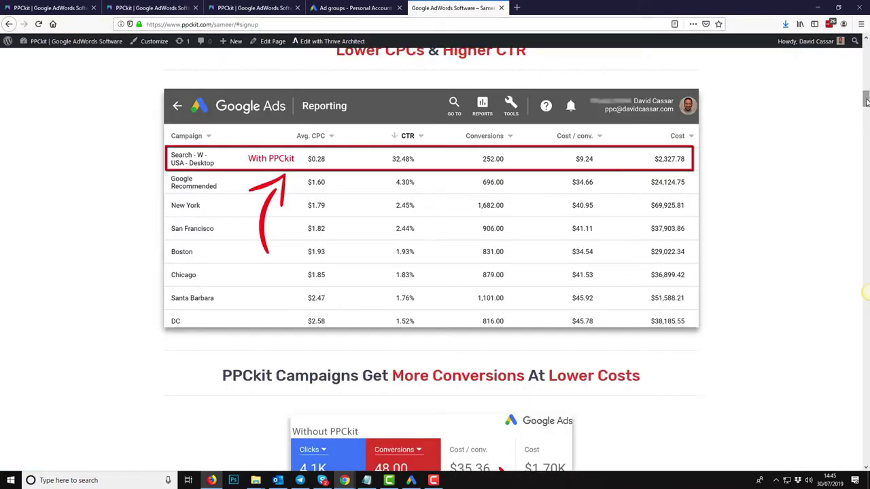
pyautogui.moveTo(867, 96); pyautogui.dragTo(866, 49)
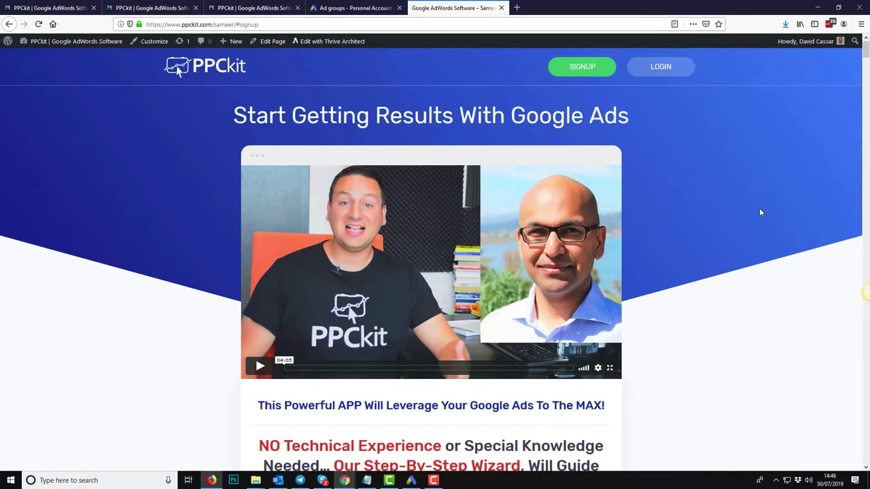
pyautogui.scroll(-5, 764, 279)
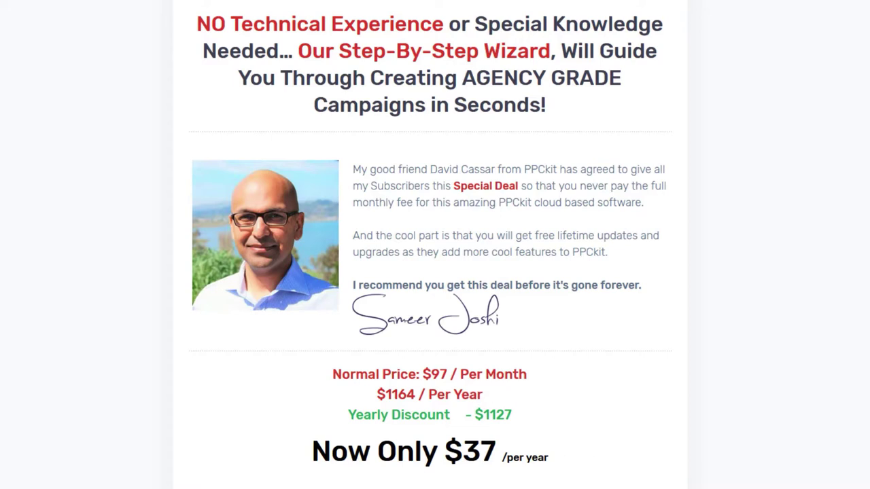
pyautogui.scroll(-3, 430, 245)
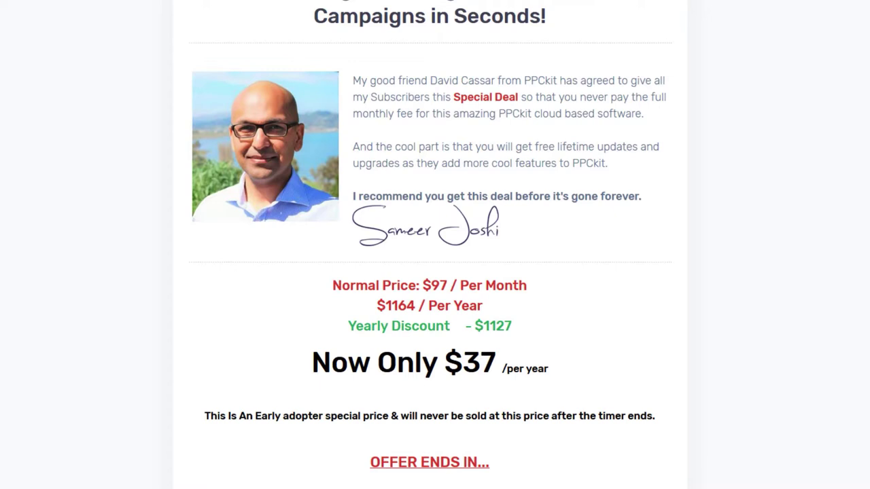
pyautogui.scroll(2, 430, 245)
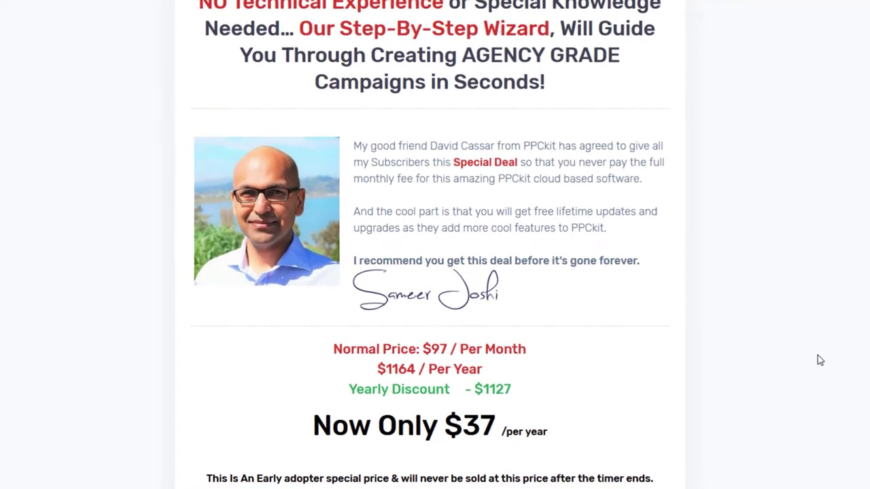